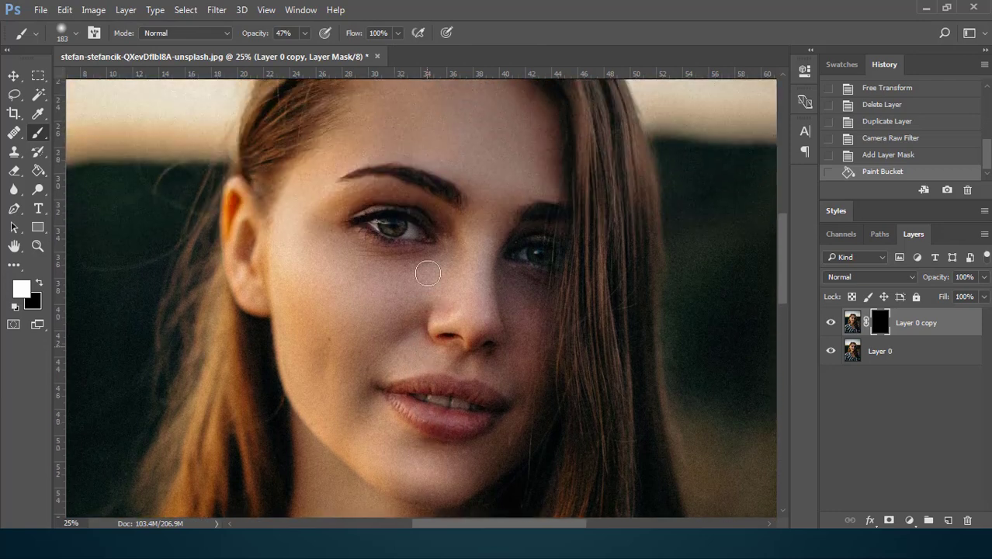
# Set the brush opacity to 95% and paint white over the forehead on the Layer 0 copy mask.
pyautogui.moveTo(414, 151); pyautogui.dragTo(412, 160)
pyautogui.click(306, 36)
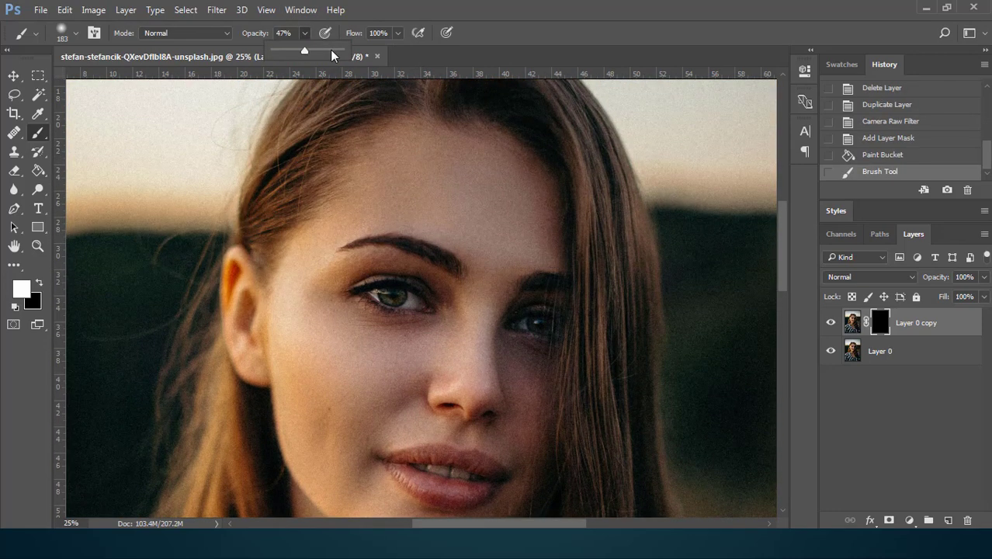
pyautogui.click(304, 35)
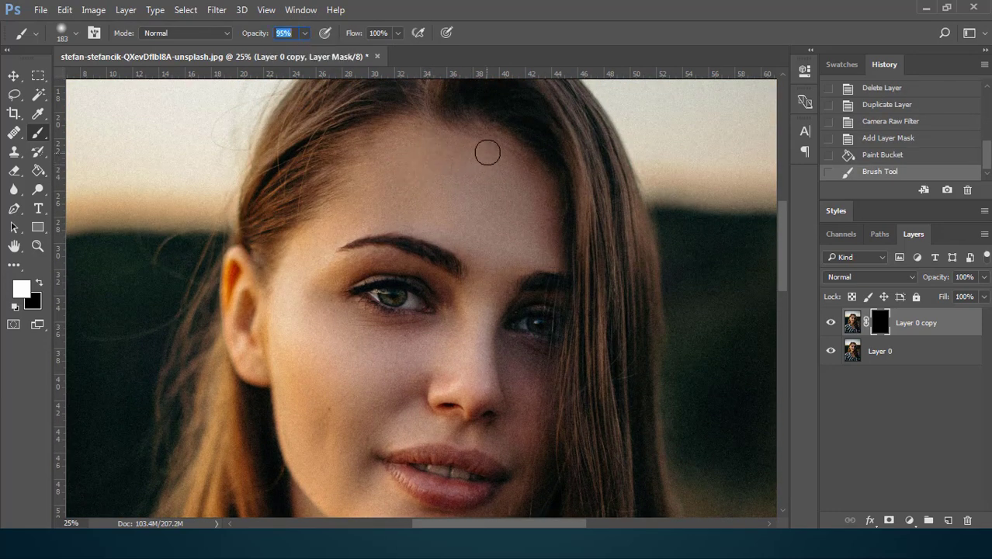
pyautogui.moveTo(473, 192)
pyautogui.mouseDown()
pyautogui.moveTo(447, 182)
pyautogui.moveTo(470, 159)
pyautogui.moveTo(530, 189)
pyautogui.moveTo(540, 206)
pyautogui.moveTo(520, 243)
pyautogui.moveTo(434, 224)
pyautogui.moveTo(368, 192)
pyautogui.moveTo(465, 169)
pyautogui.mouseUp()
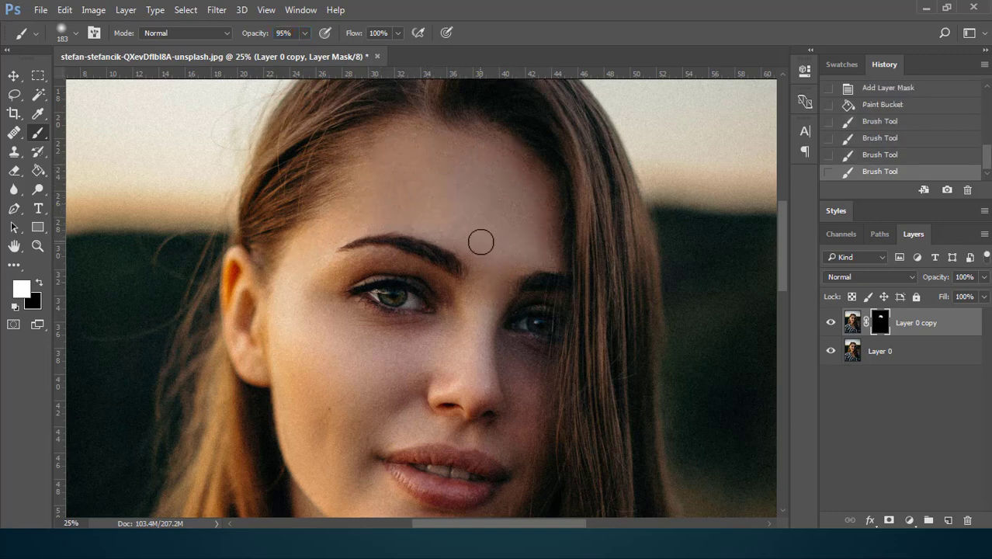
pyautogui.moveTo(548, 226); pyautogui.dragTo(381, 177)
# Paint white around the eyes, nose and cheeks on the Layer 0 copy mask, raising the brush opacity to 100%, and compare with the layer hidden.
pyautogui.scroll(-3, 517, 230)
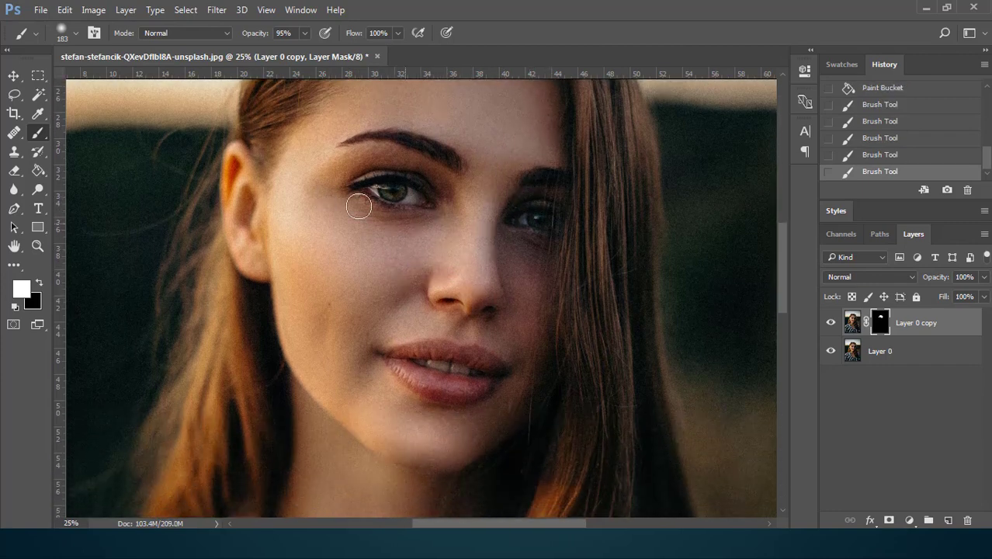
pyautogui.moveTo(388, 160); pyautogui.dragTo(353, 164)
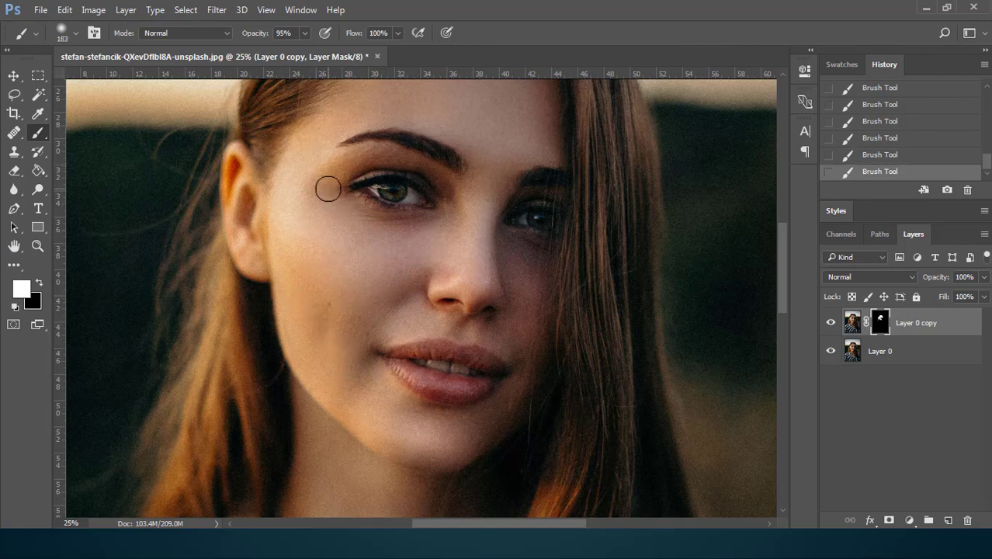
pyautogui.moveTo(305, 34); pyautogui.dragTo(319, 56)
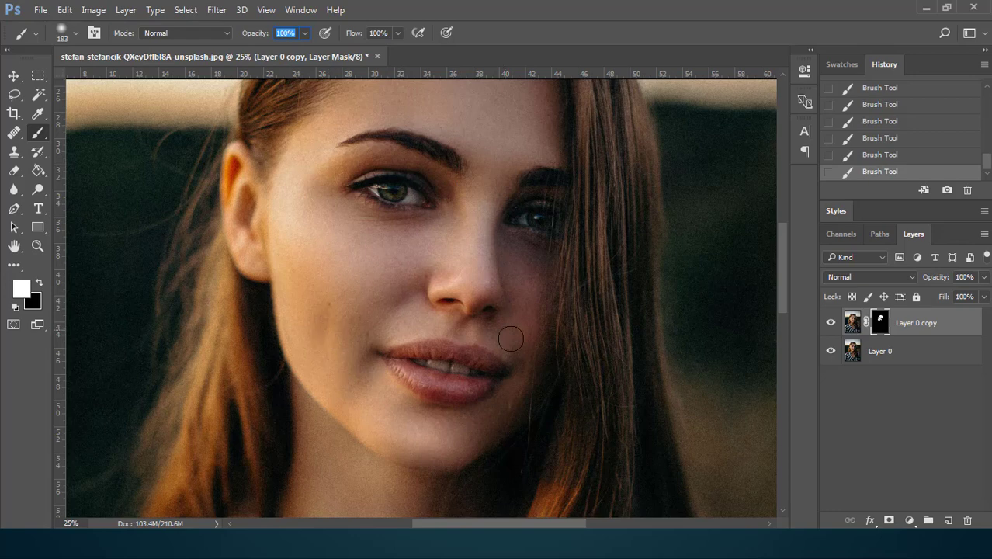
pyautogui.scroll(2, 497, 171)
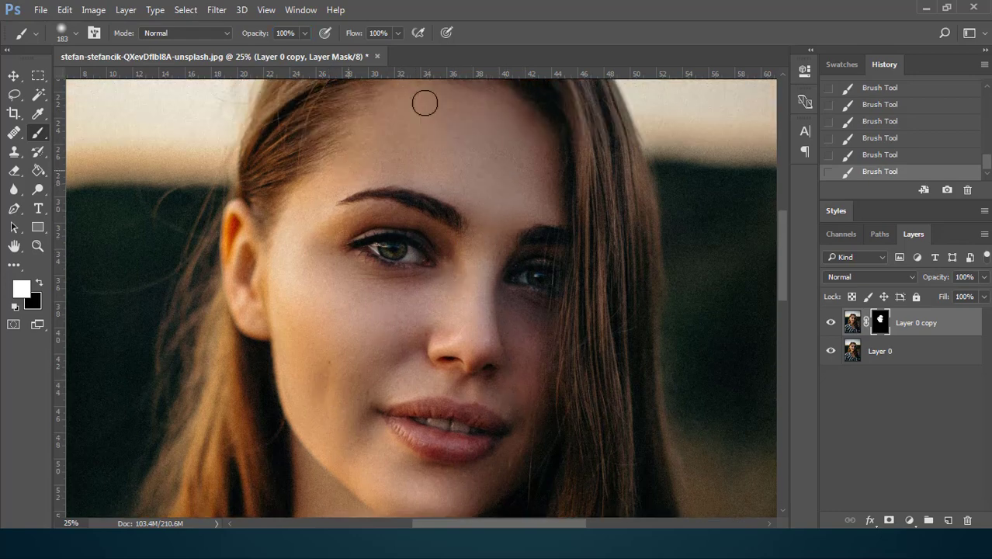
pyautogui.click(831, 323)
pyautogui.click(831, 324)
pyautogui.click(831, 323)
pyautogui.click(831, 323)
# Paint white over the lower face, neck and chest skin on the Layer 0 copy mask at 100% opacity.
pyautogui.scroll(-3, 451, 450)
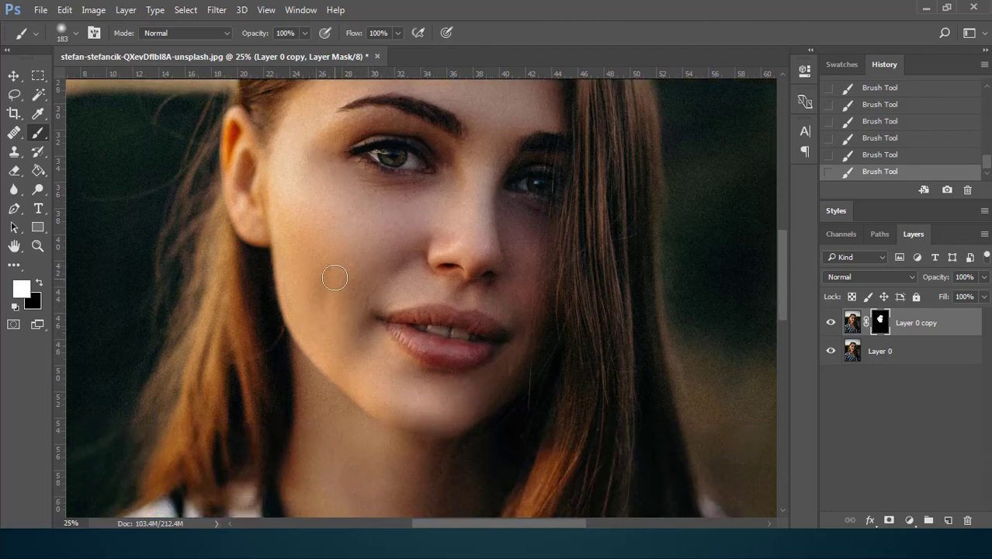
pyautogui.scroll(-5, 387, 355)
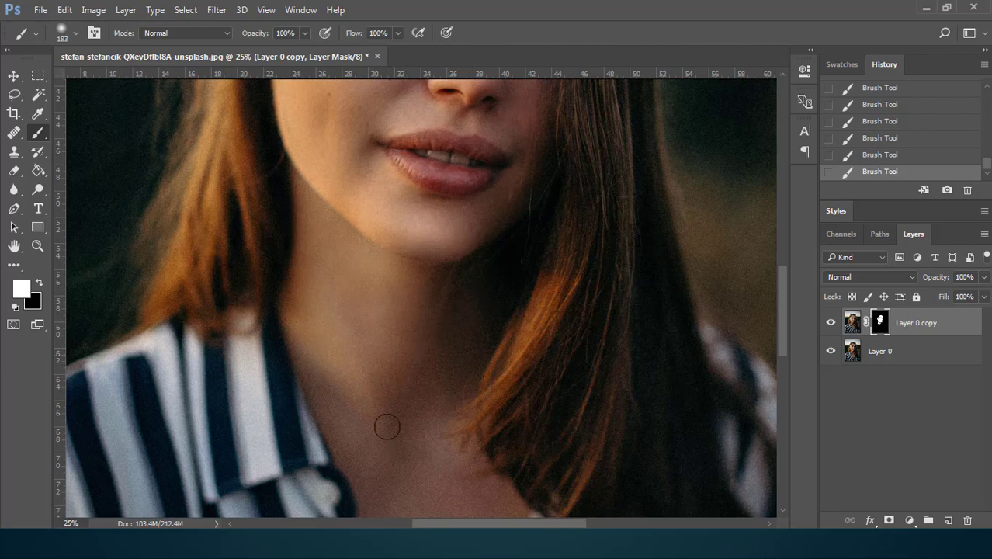
pyautogui.scroll(-5, 381, 448)
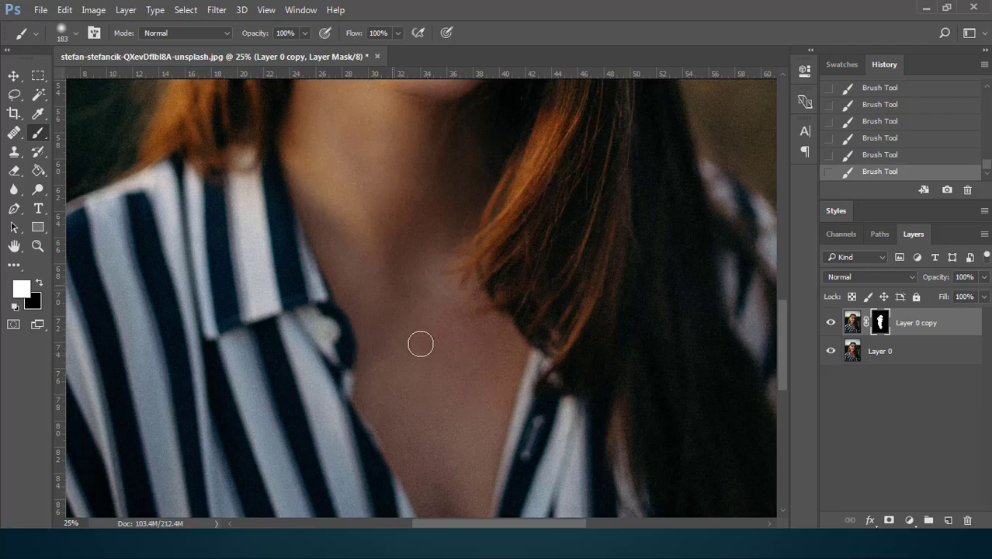
pyautogui.scroll(-5, 424, 427)
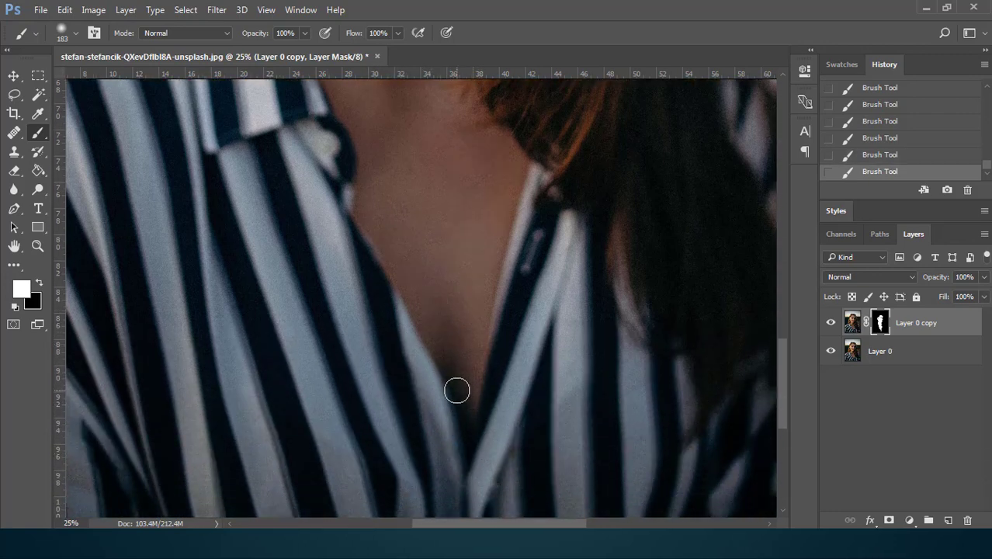
pyautogui.scroll(5, 470, 375)
pyautogui.scroll(2, 457, 381)
pyautogui.scroll(-2, 456, 390)
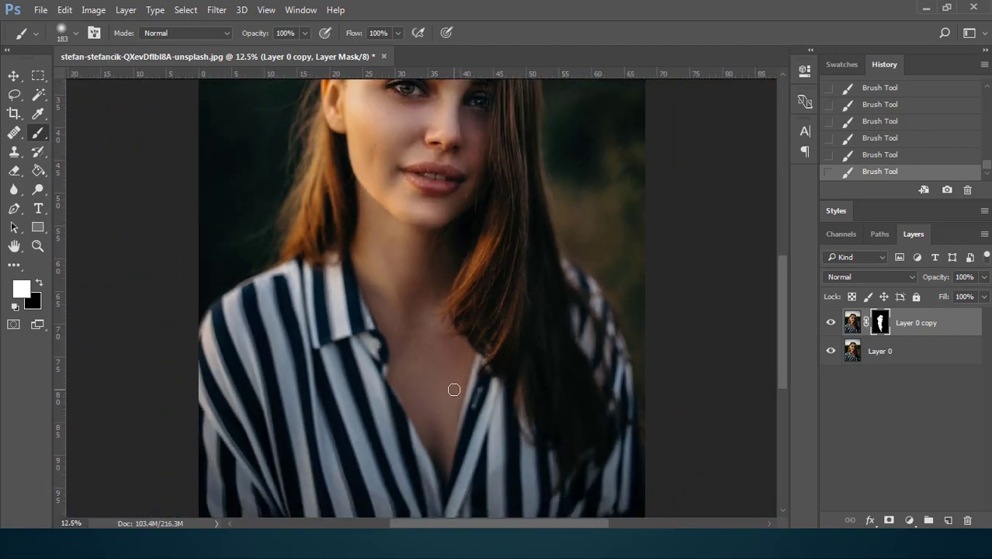
pyautogui.scroll(3, 452, 390)
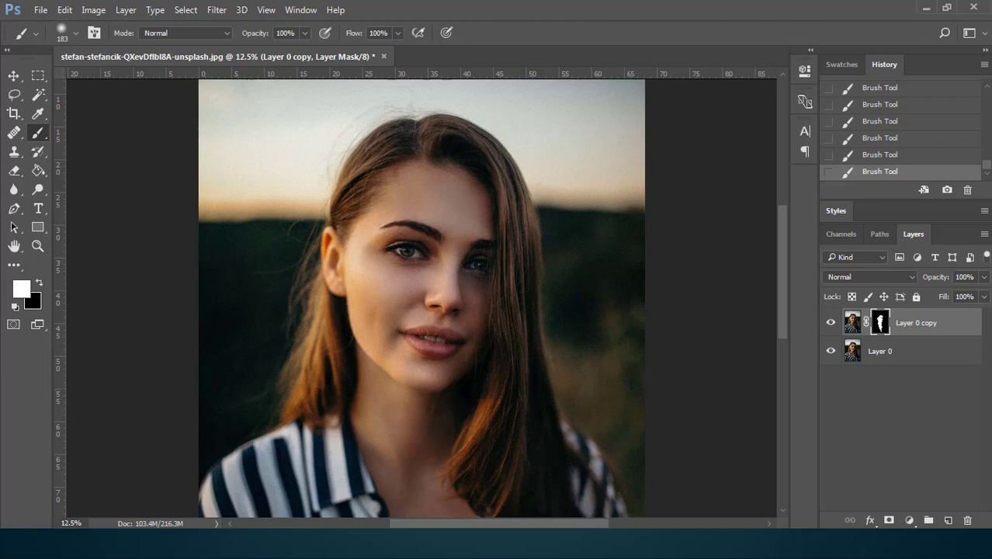
pyautogui.scroll(-1, 421, 295)
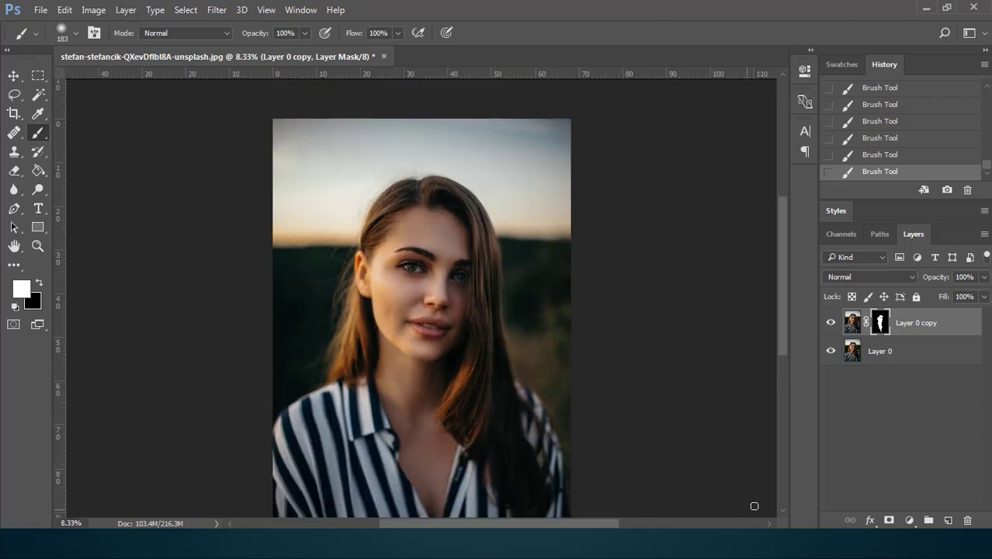
pyautogui.scroll(-1, 712, 240)
# Add a Curves adjustment layer on top, lifting the black point and pulling the highlights down slightly for a faded look.
pyautogui.click(908, 517)
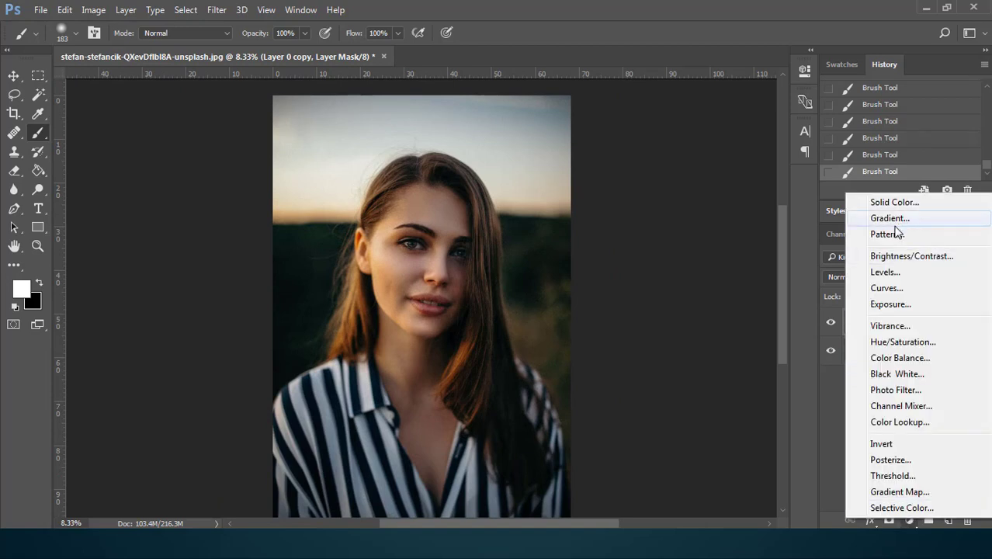
pyautogui.click(897, 289)
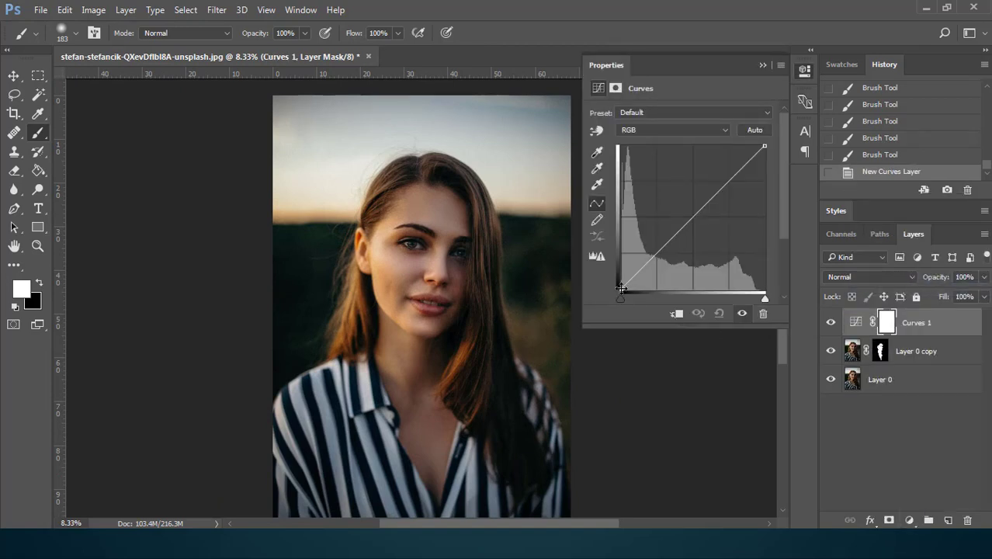
pyautogui.moveTo(621, 288); pyautogui.dragTo(621, 254)
pyautogui.moveTo(755, 149); pyautogui.dragTo(755, 159)
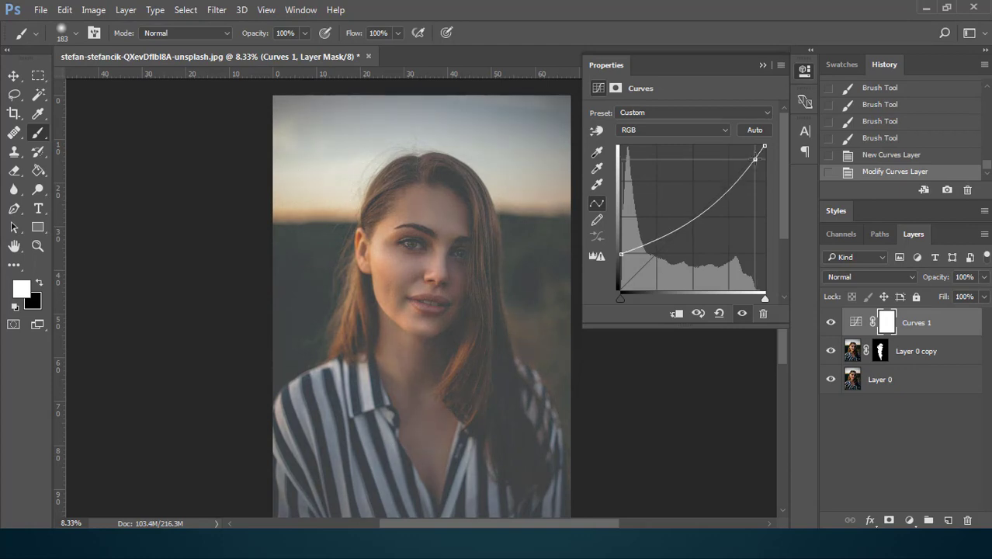
pyautogui.click(763, 66)
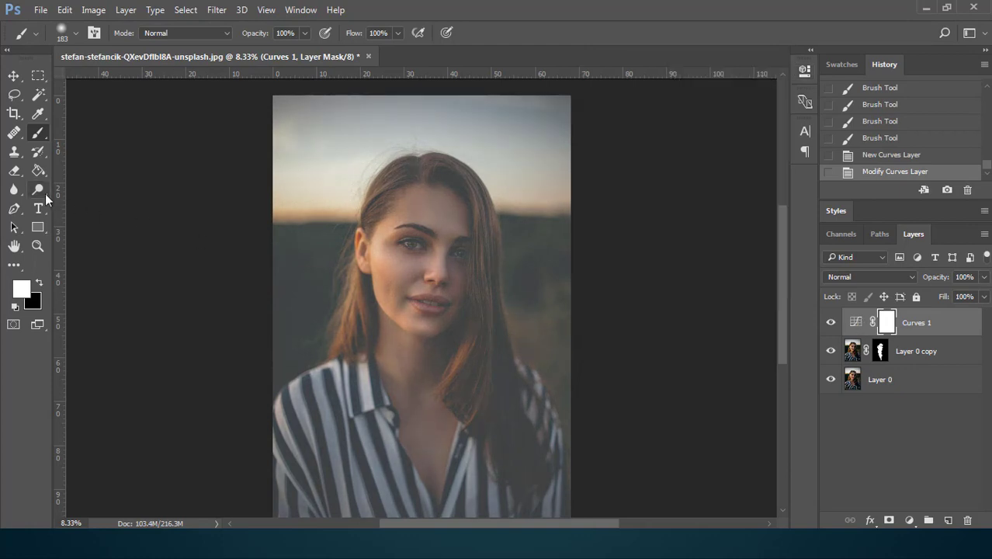
# Paint black over the face on the Curves 1 mask with a size 417 brush at 19% opacity.
pyautogui.click(76, 34)
pyautogui.click(78, 35)
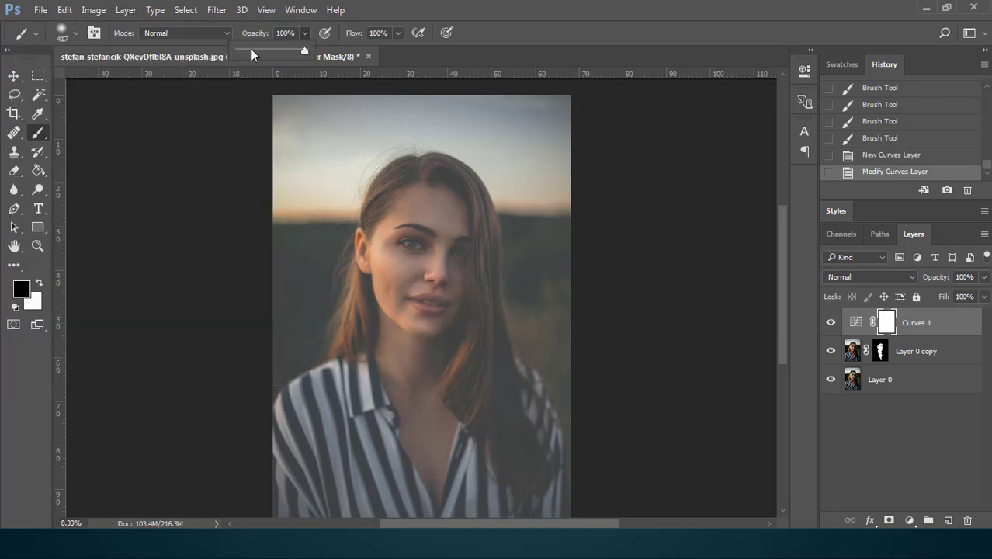
pyautogui.click(250, 49)
pyautogui.scroll(3, 418, 236)
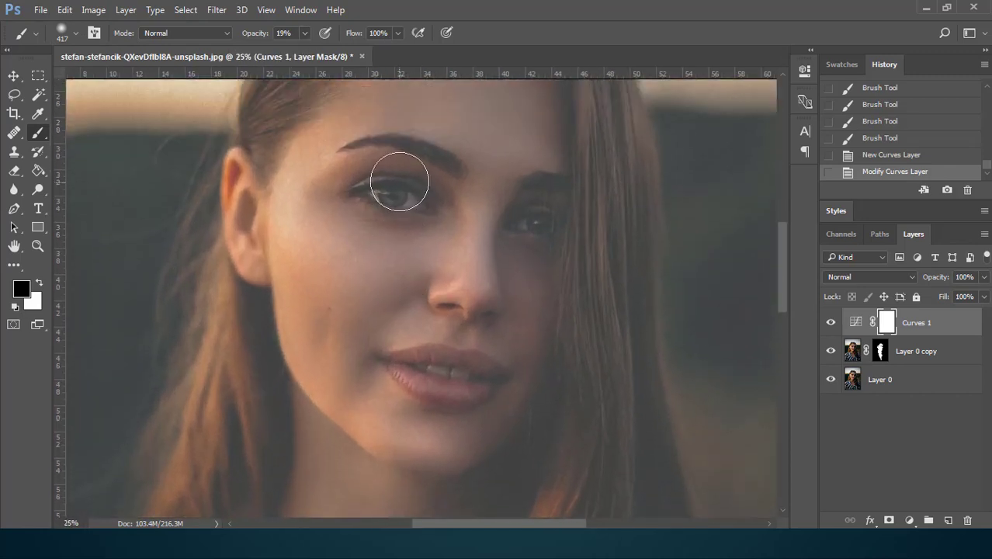
pyautogui.scroll(2, 399, 182)
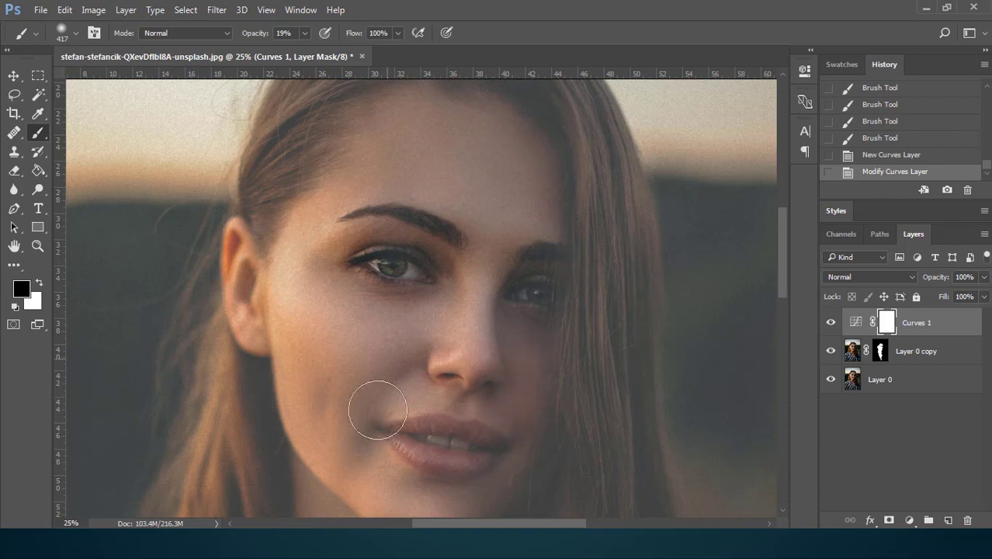
pyautogui.click(341, 441)
pyautogui.click(452, 472)
pyautogui.click(488, 326)
pyautogui.click(455, 236)
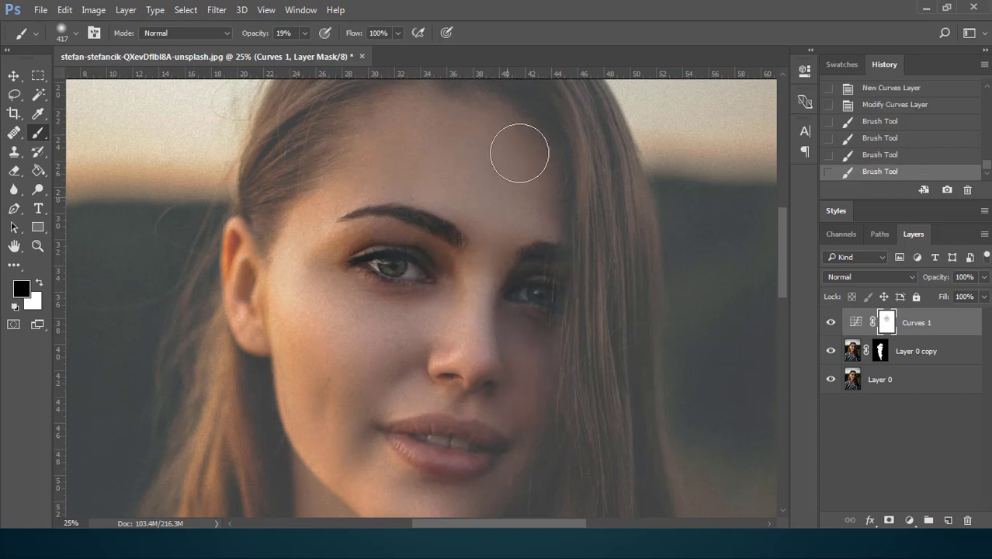
pyautogui.click(363, 291)
# Paint black over the hair beside the neck, the neck and the chest on the Curves 1 mask at 19% opacity.
pyautogui.scroll(-5, 362, 261)
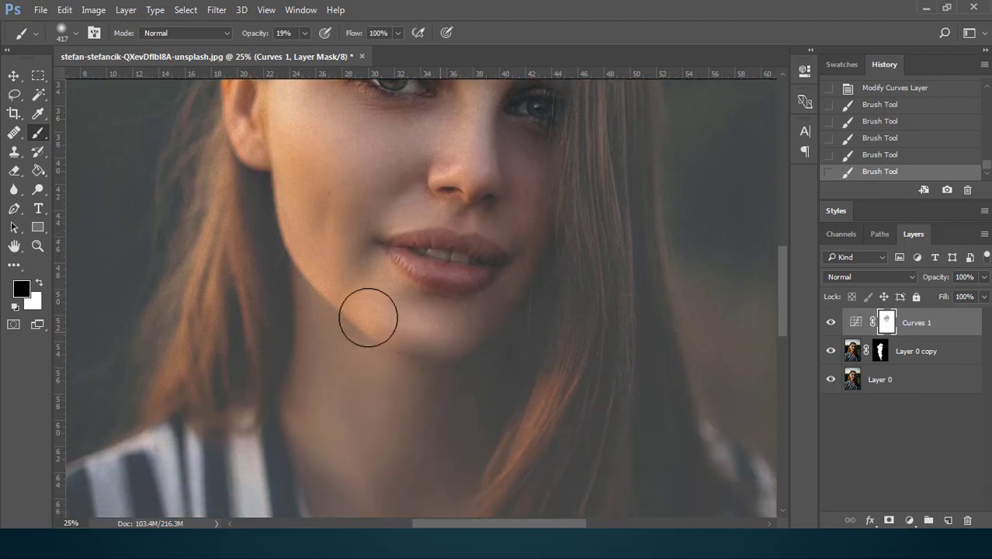
pyautogui.moveTo(268, 260); pyautogui.dragTo(271, 332)
pyautogui.scroll(-3, 353, 301)
pyautogui.moveTo(274, 188); pyautogui.dragTo(273, 318)
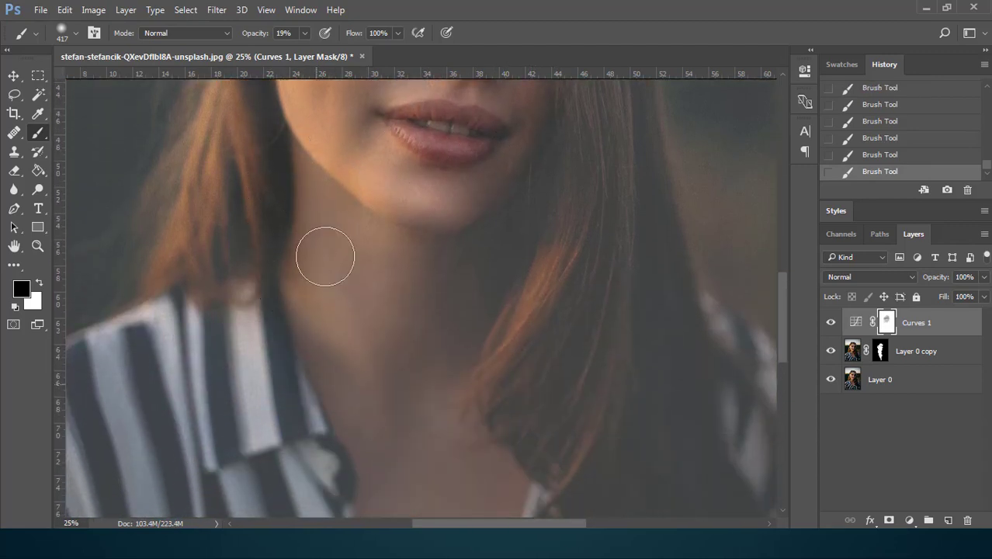
pyautogui.scroll(-4, 470, 420)
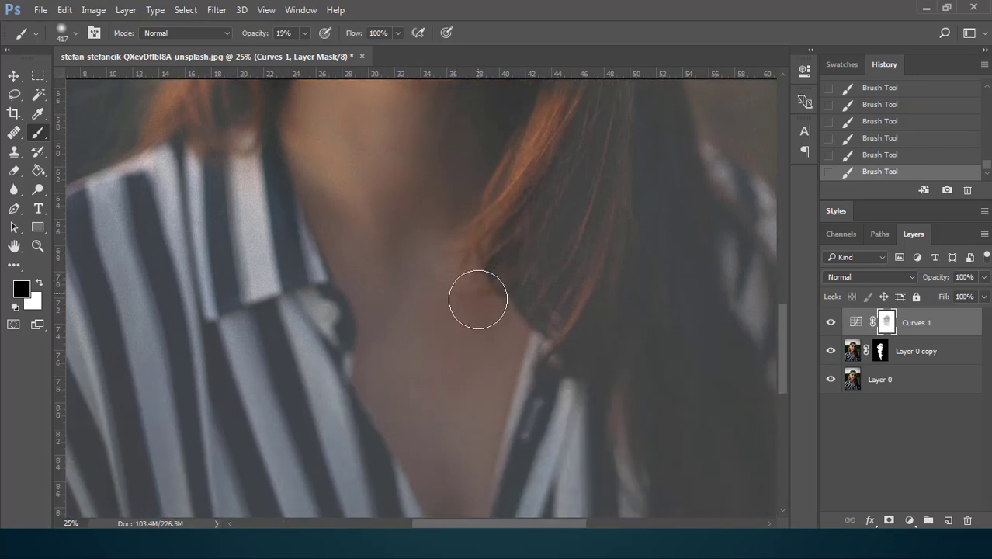
pyautogui.scroll(-4, 416, 343)
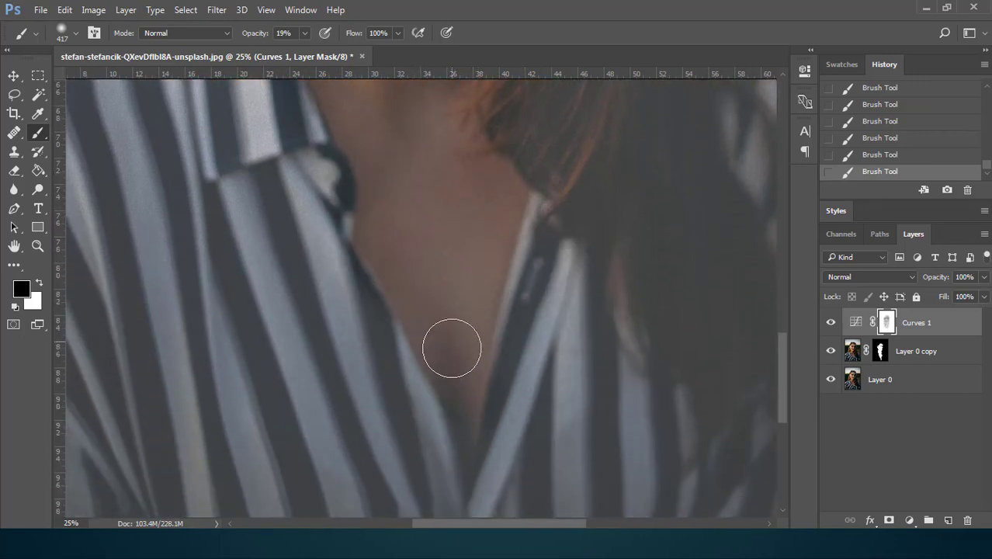
# Build up more black on the Curves 1 mask over the neck, face and the hair along the shaded cheek.
pyautogui.scroll(4, 466, 256)
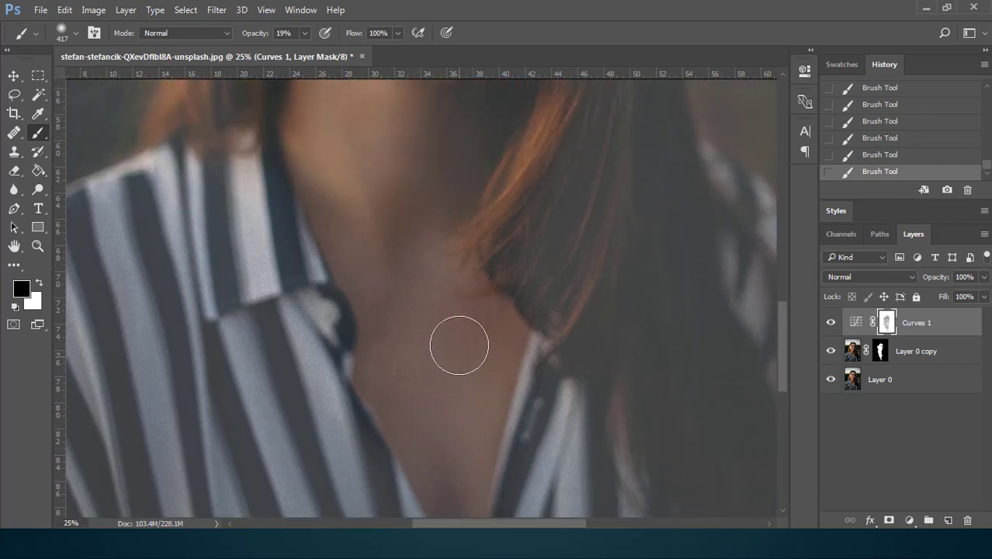
pyautogui.scroll(4, 435, 318)
pyautogui.scroll(4, 454, 264)
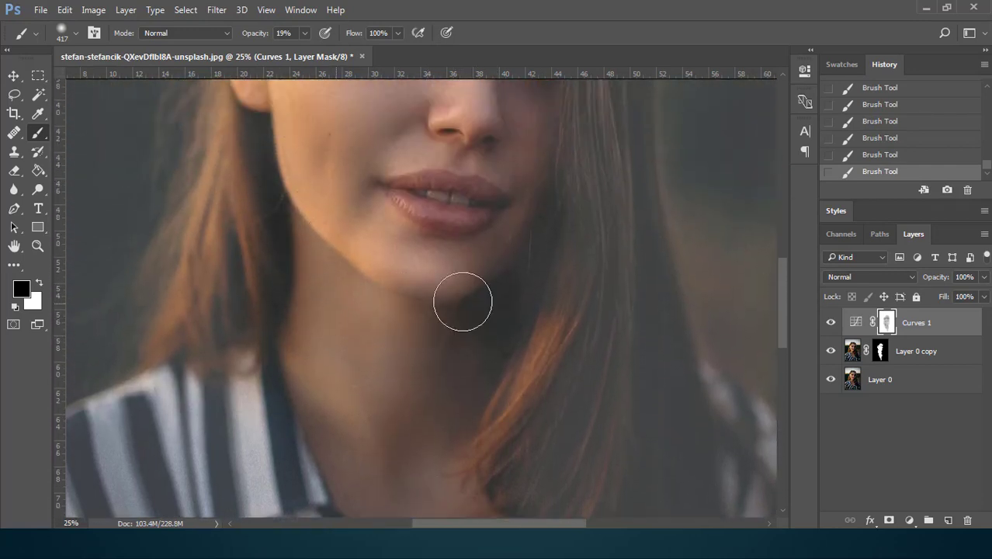
pyautogui.scroll(5, 272, 343)
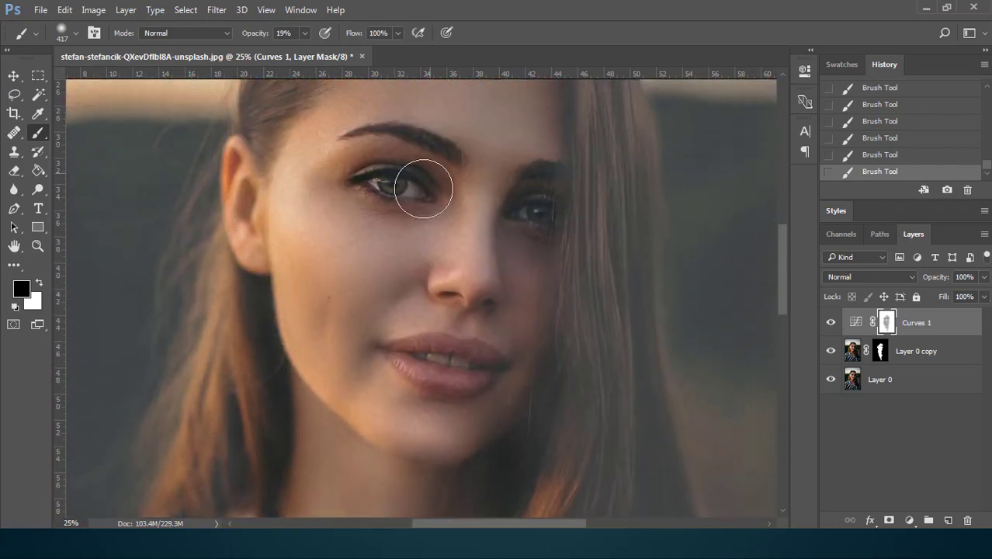
pyautogui.scroll(3, 509, 255)
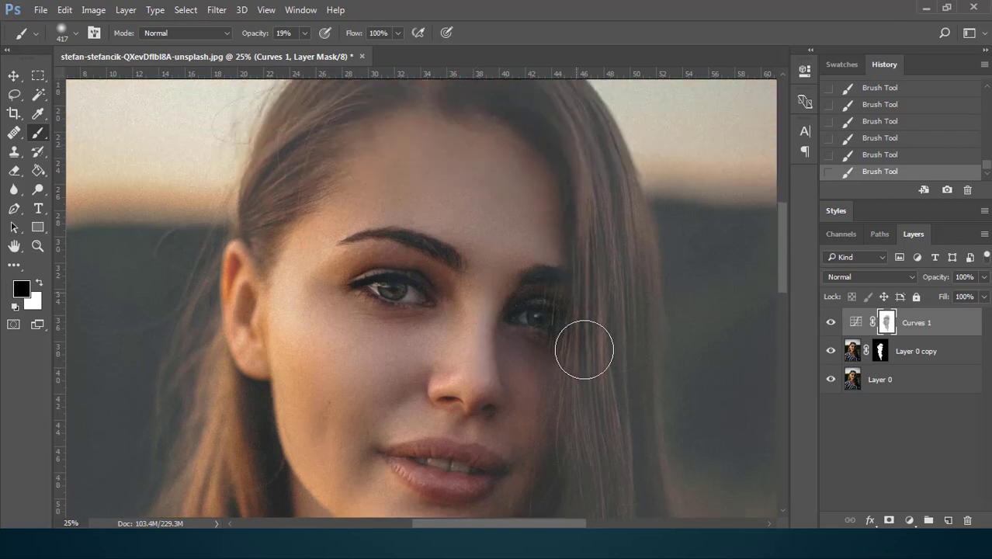
pyautogui.scroll(-4, 582, 326)
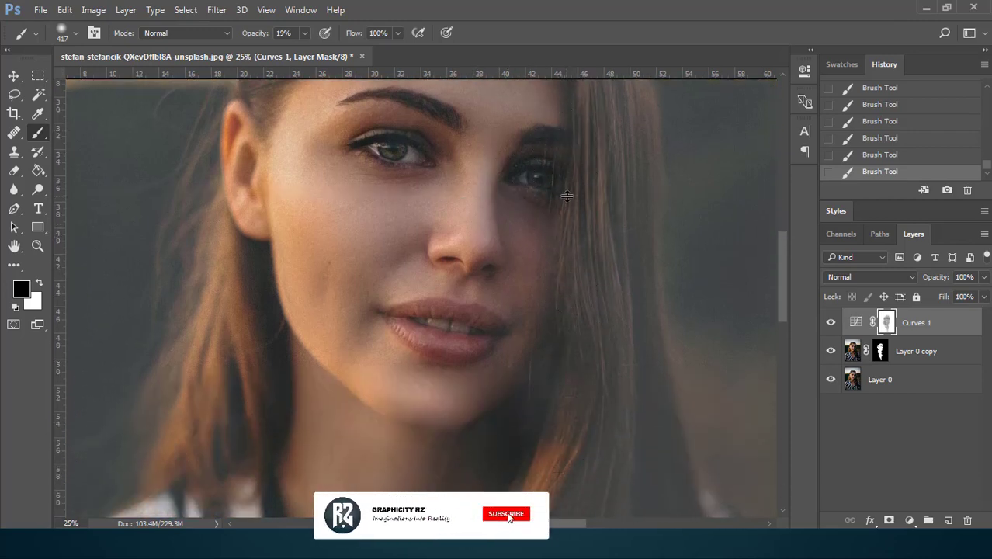
pyautogui.moveTo(567, 196); pyautogui.dragTo(567, 195)
pyautogui.moveTo(547, 443); pyautogui.dragTo(531, 399)
pyautogui.moveTo(558, 264); pyautogui.dragTo(496, 364)
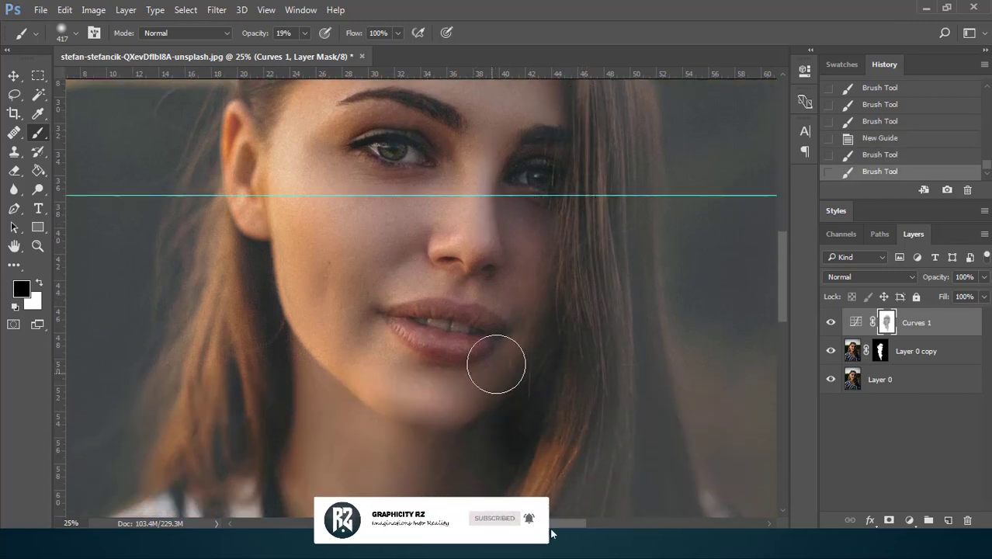
# Remove the horizontal guide crossing the face and switch back to the Brush tool.
pyautogui.hotkey('ctrl', '-')
pyautogui.hotkey('ctrl', '-')
pyautogui.hotkey('ctrl', '-')
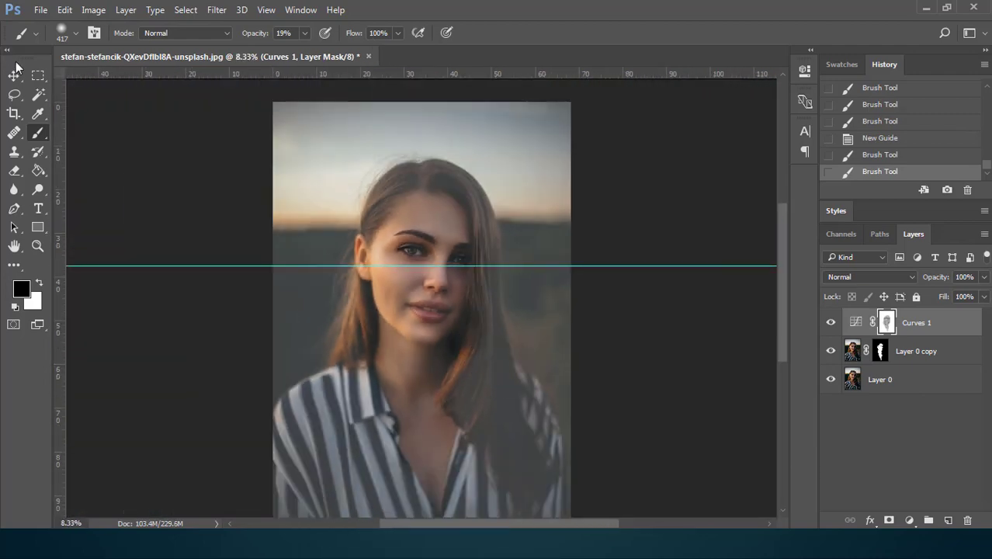
pyautogui.click(14, 74)
pyautogui.moveTo(420, 266); pyautogui.dragTo(431, 51)
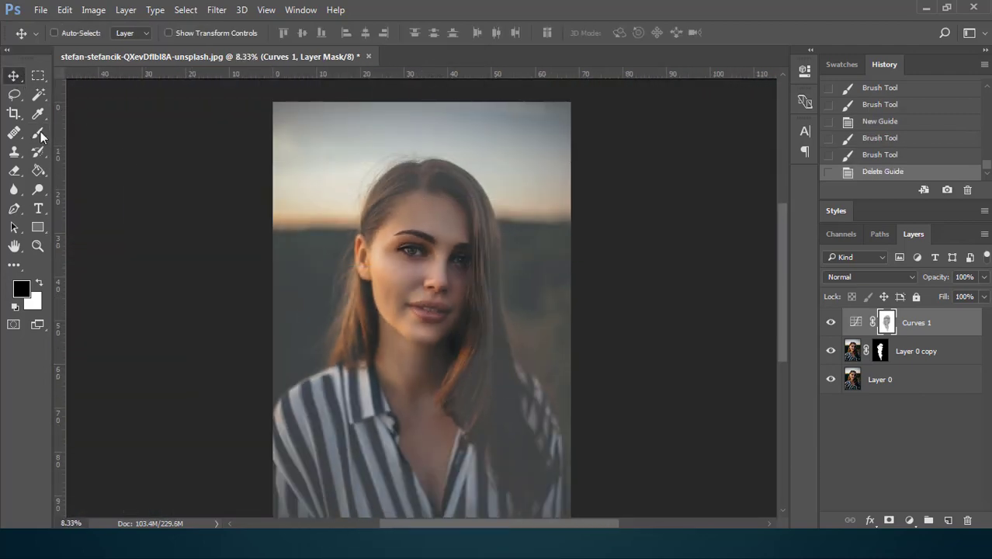
pyautogui.press('b')
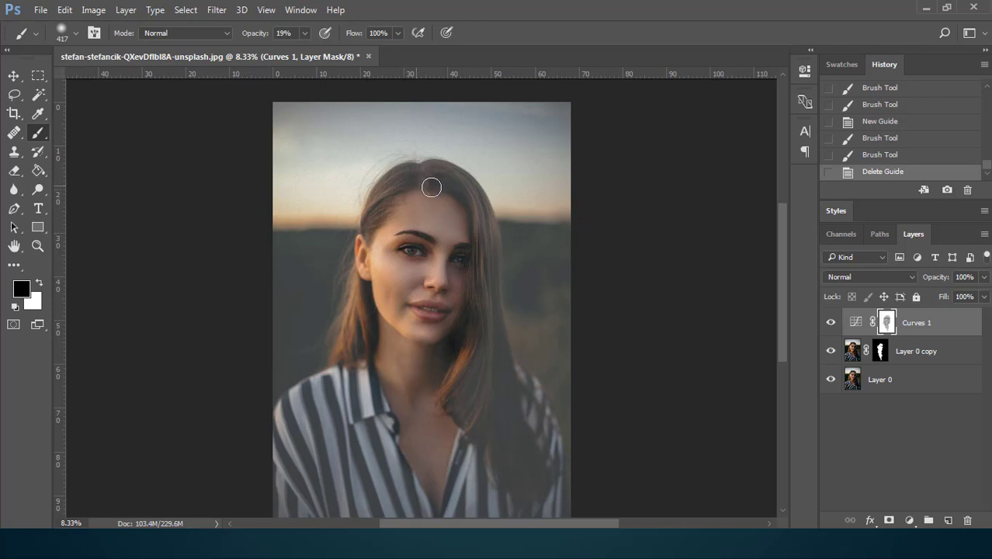
# Paint more black on the Curves 1 mask over the forehead and chin, enlarging the brush to 1102 px to cover the face and hair.
pyautogui.moveTo(432, 187); pyautogui.dragTo(454, 191)
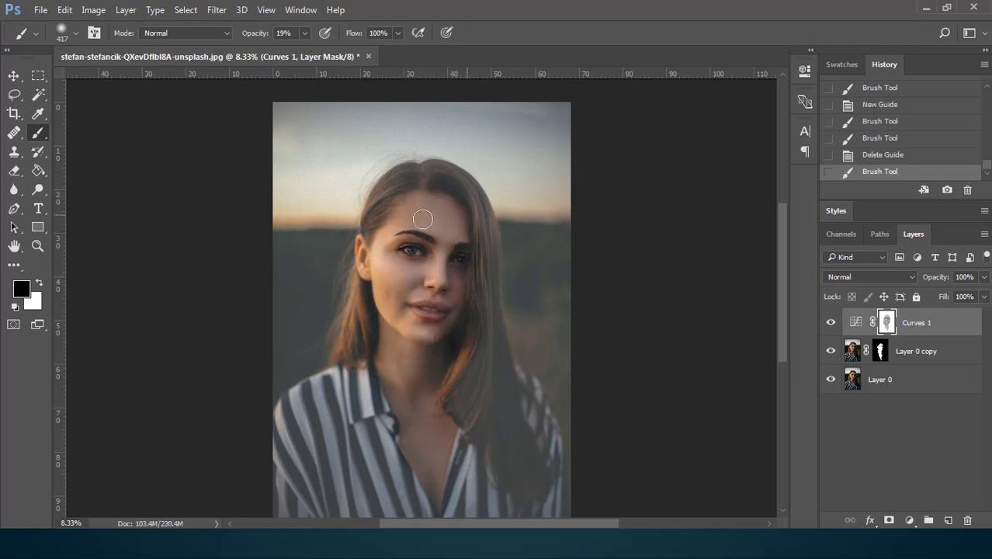
pyautogui.click(425, 342)
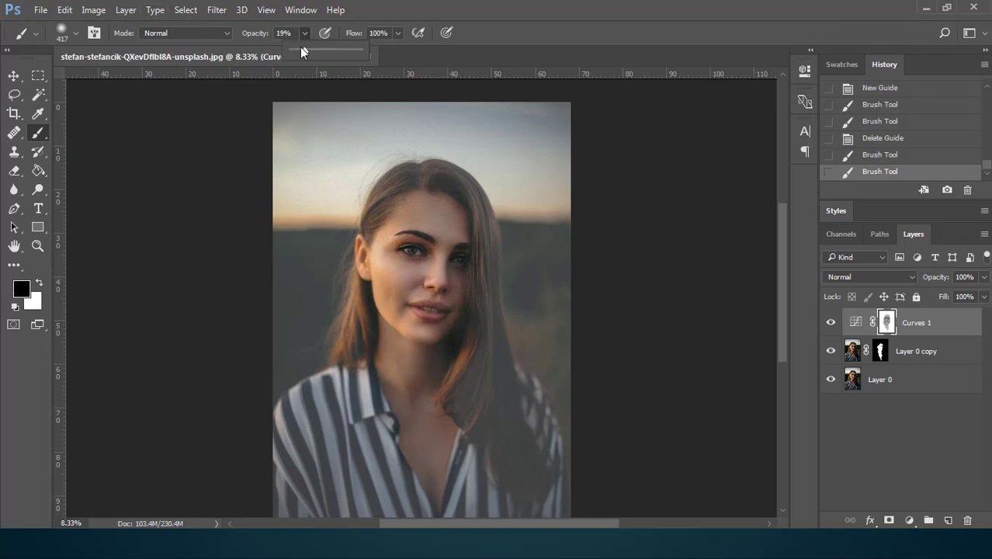
pyautogui.click(76, 33)
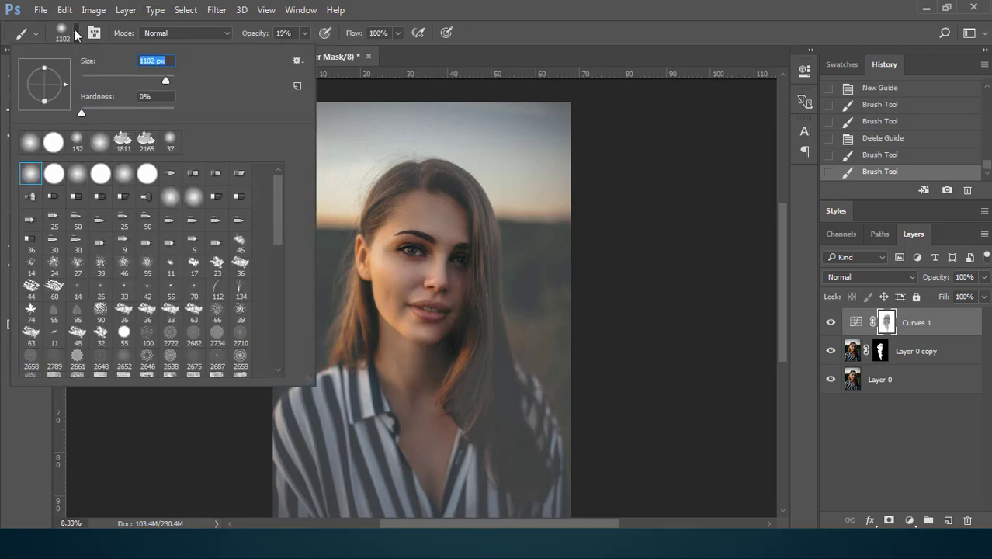
pyautogui.moveTo(455, 218)
pyautogui.mouseDown()
pyautogui.moveTo(426, 182)
pyautogui.moveTo(465, 207)
pyautogui.moveTo(493, 408)
pyautogui.moveTo(524, 470)
pyautogui.moveTo(475, 380)
pyautogui.moveTo(464, 402)
pyautogui.moveTo(472, 403)
pyautogui.moveTo(465, 394)
pyautogui.moveTo(482, 272)
pyautogui.moveTo(483, 354)
pyautogui.moveTo(484, 306)
pyautogui.moveTo(528, 481)
pyautogui.moveTo(384, 276)
pyautogui.mouseUp()
pyautogui.moveTo(412, 194); pyautogui.dragTo(354, 353)
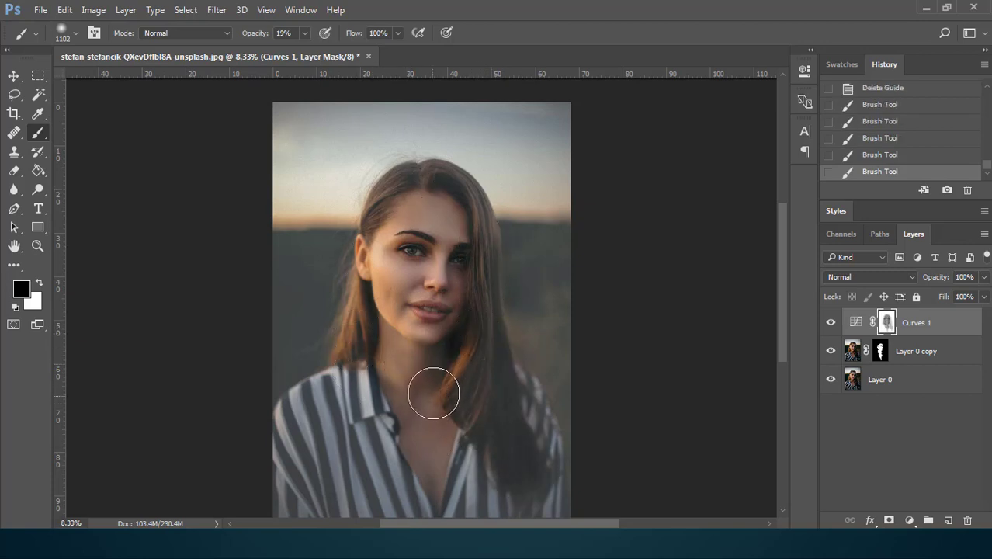
pyautogui.moveTo(464, 193)
pyautogui.mouseDown()
pyautogui.moveTo(479, 343)
pyautogui.moveTo(506, 456)
pyautogui.moveTo(495, 457)
pyautogui.mouseUp()
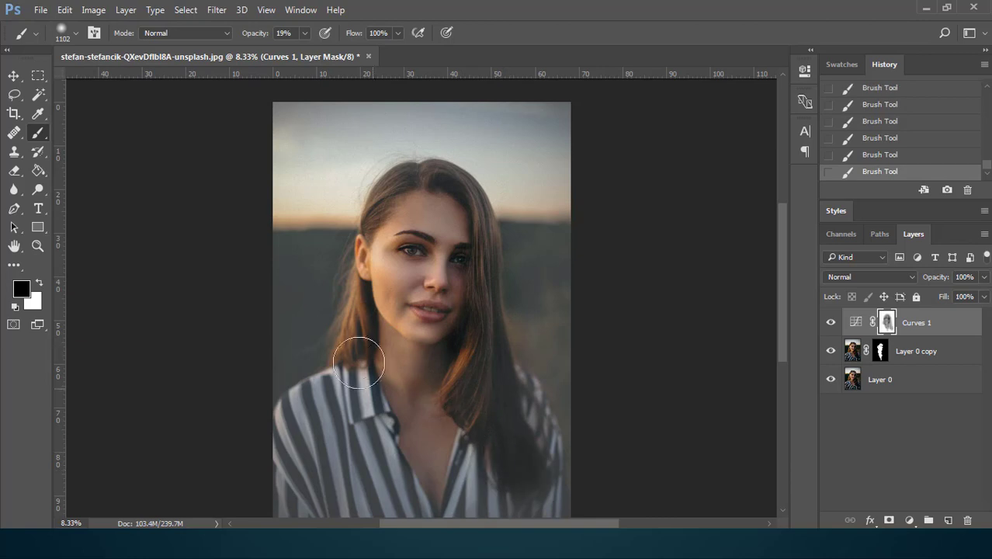
# Compare the portrait with the Curves 1 layer hidden and shown, and return to the Brush tool.
pyautogui.press('v')
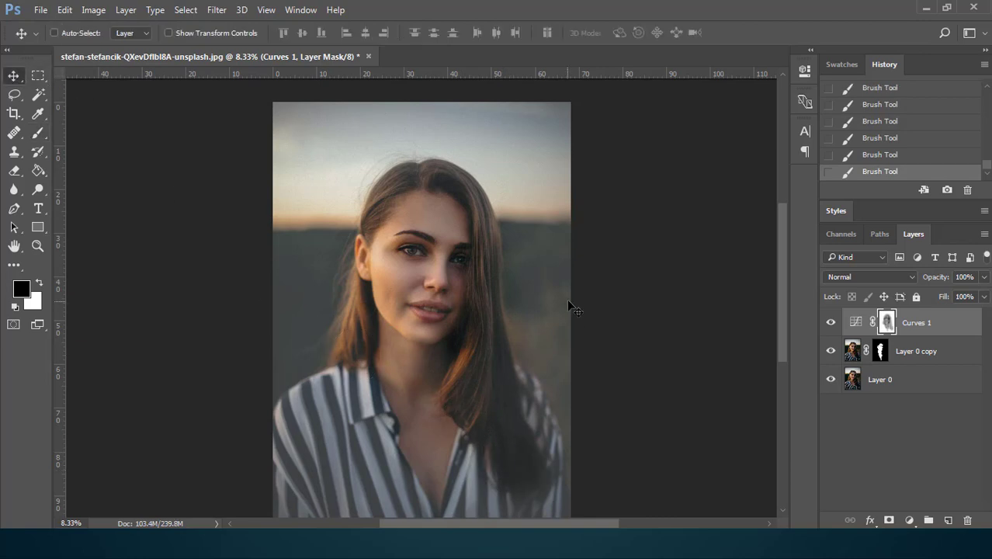
pyautogui.click(831, 322)
pyautogui.click(831, 322)
pyautogui.click(38, 132)
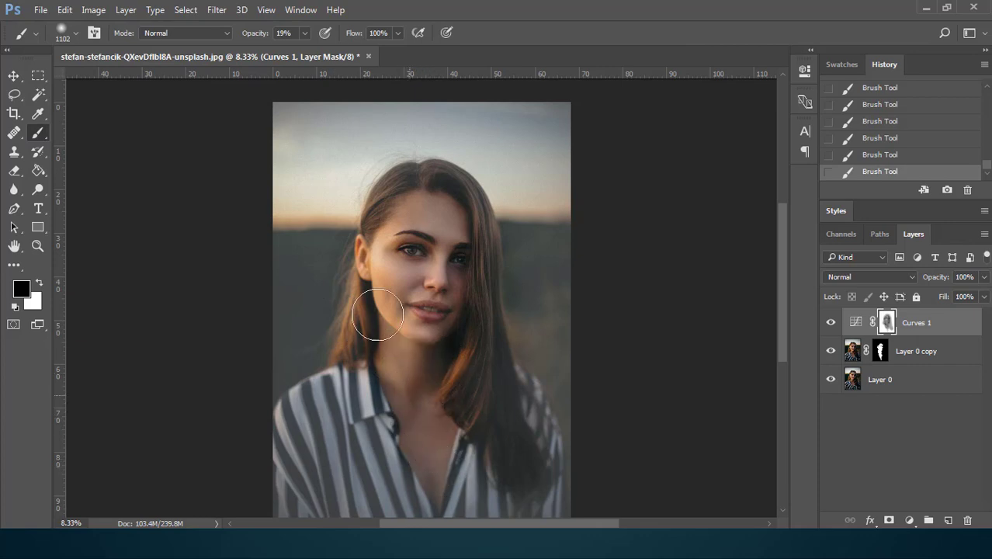
# Add a Color Balance adjustment layer above Curves 1, adjusting its shadows and setting the midtones' Magenta–Green value to -9.
pyautogui.click(910, 521)
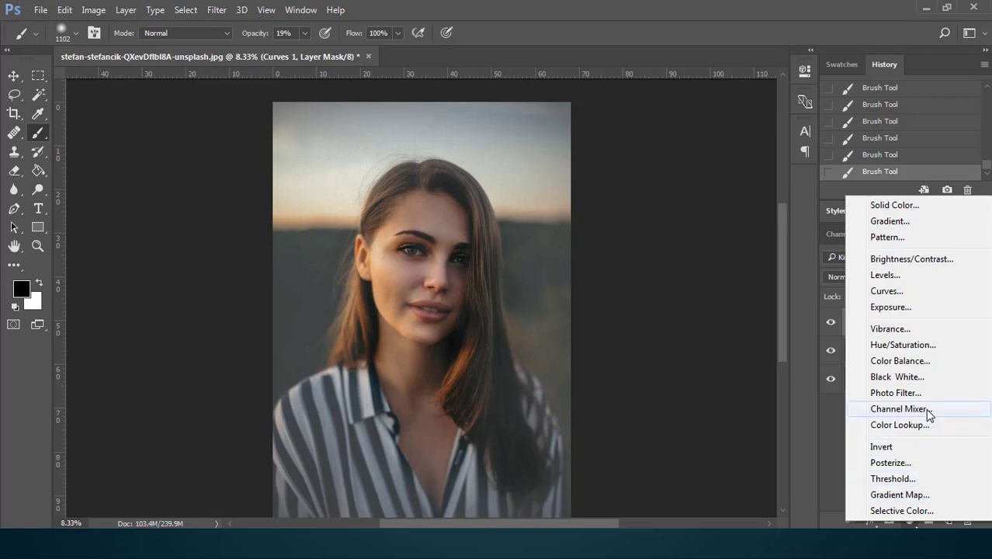
pyautogui.click(924, 361)
pyautogui.click(631, 112)
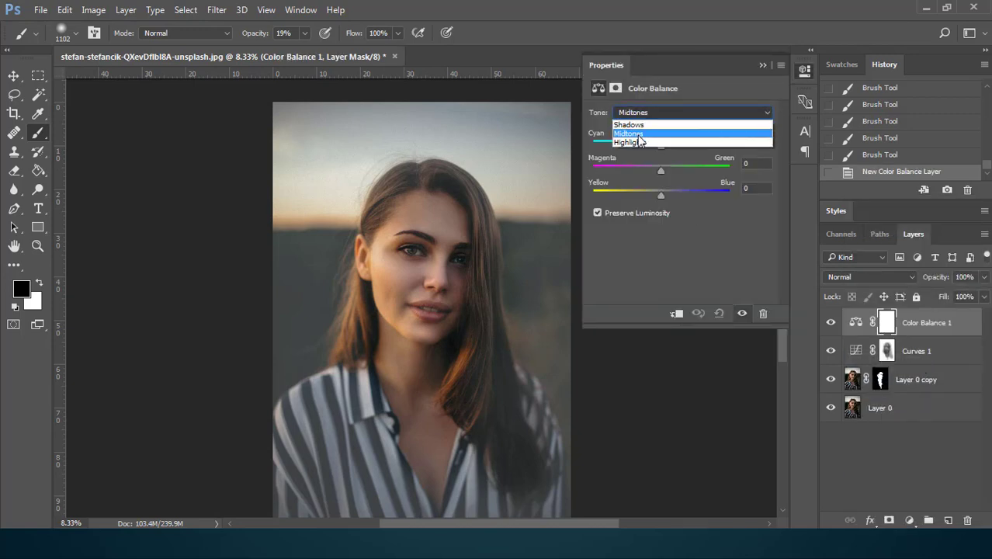
pyautogui.click(637, 122)
pyautogui.moveTo(661, 195); pyautogui.dragTo(654, 176)
pyautogui.click(650, 114)
pyautogui.click(652, 136)
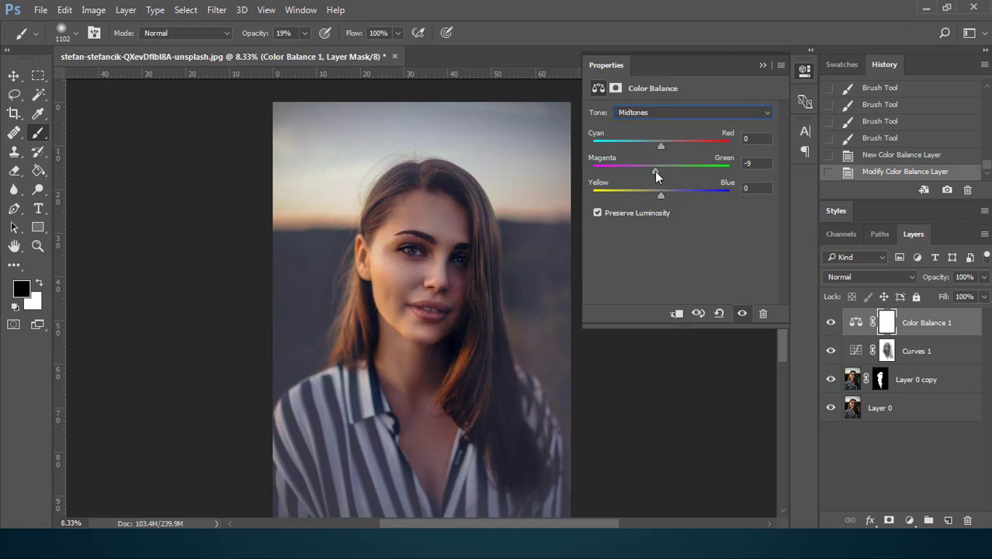
# Set the Color Balance highlights to -14 on Yellow–Blue with a slight shift toward red, and compare the layer off and on.
pyautogui.click(656, 112)
pyautogui.click(648, 136)
pyautogui.moveTo(659, 197); pyautogui.dragTo(653, 198)
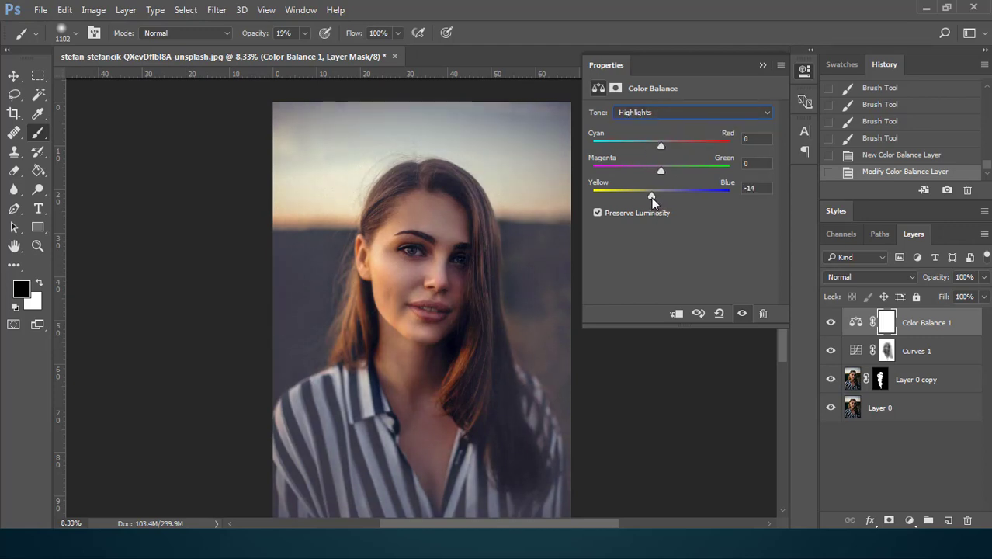
pyautogui.moveTo(662, 146); pyautogui.dragTo(664, 146)
pyautogui.click(663, 112)
pyautogui.click(654, 135)
pyautogui.click(761, 66)
pyautogui.click(831, 322)
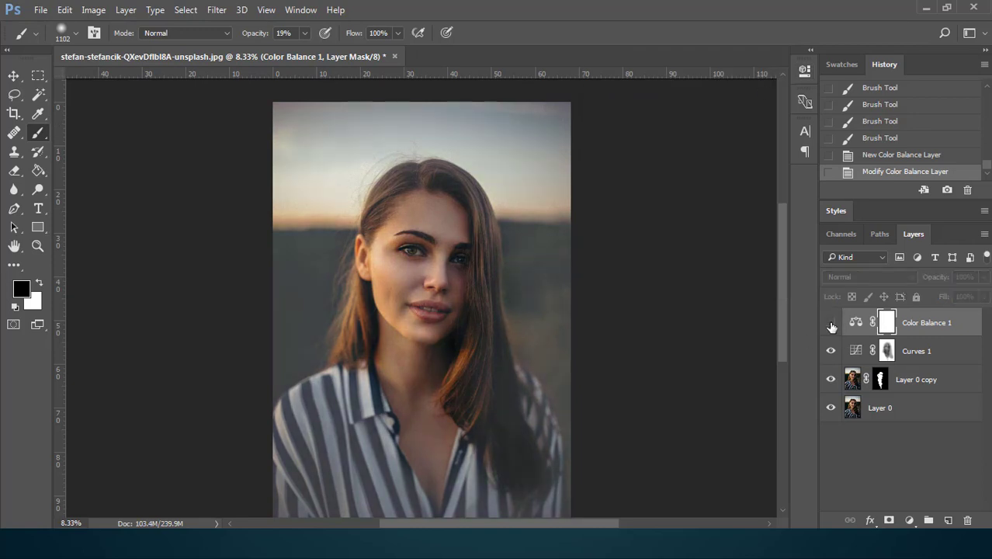
pyautogui.click(830, 322)
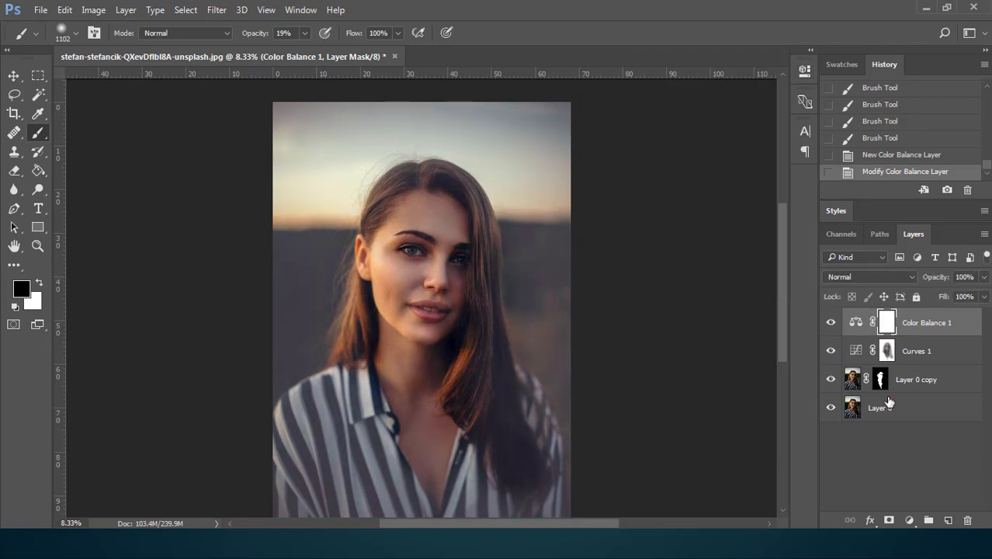
# Add a linear magenta-to-transparent Gradient Fill layer, unreversed at 90°, and set its blend mode to Soft Light.
pyautogui.click(911, 521)
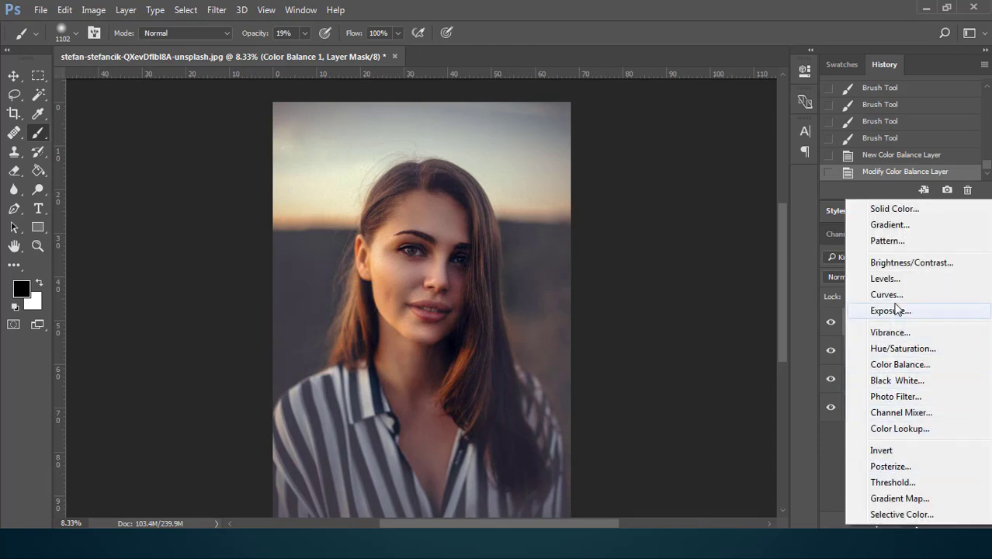
pyautogui.click(907, 226)
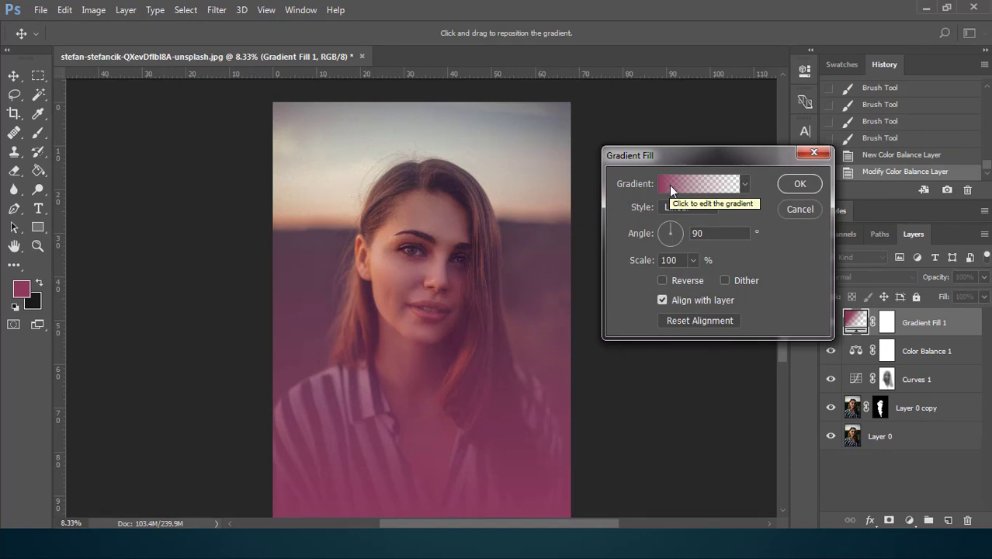
pyautogui.click(662, 281)
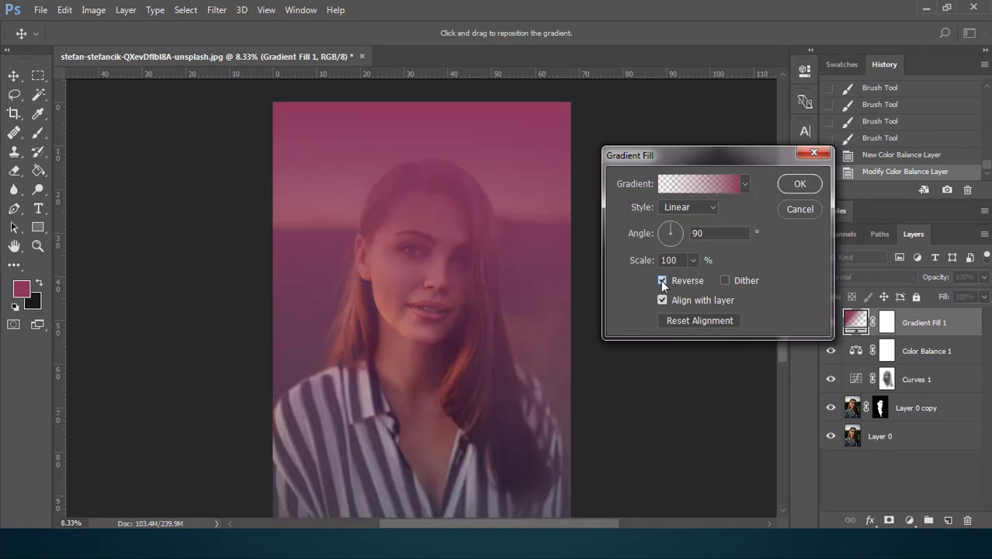
pyautogui.click(662, 281)
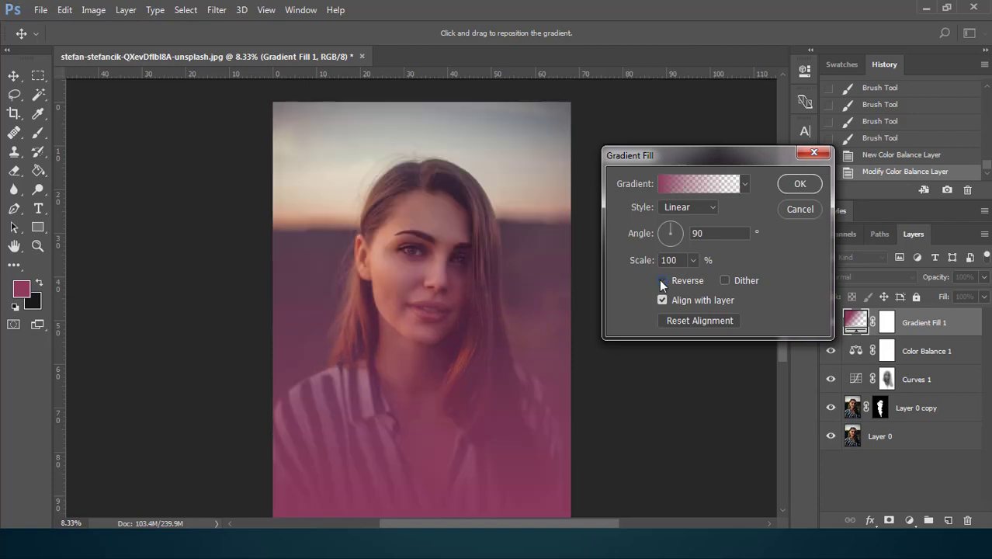
pyautogui.click(802, 186)
pyautogui.click(853, 278)
pyautogui.click(839, 145)
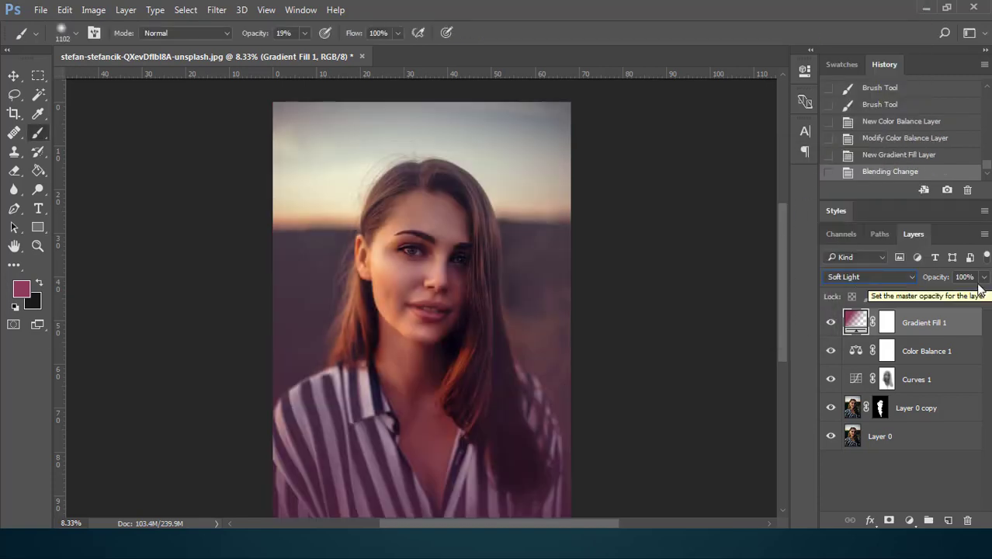
# Change the Gradient Fill 1 style to Radial and reverse it so the color surrounds the subject.
pyautogui.doubleClick(854, 322)
pyautogui.click(690, 207)
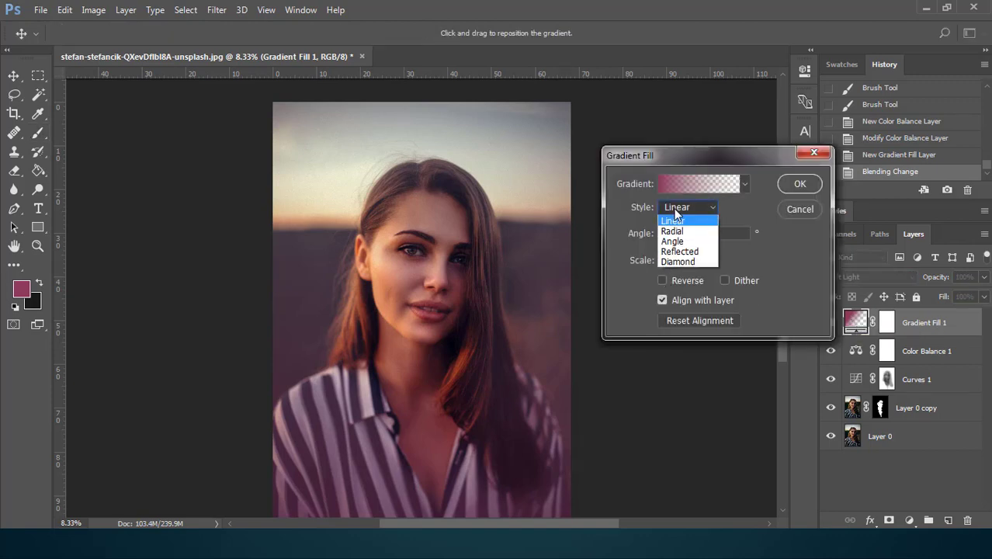
pyautogui.click(672, 238)
pyautogui.click(661, 280)
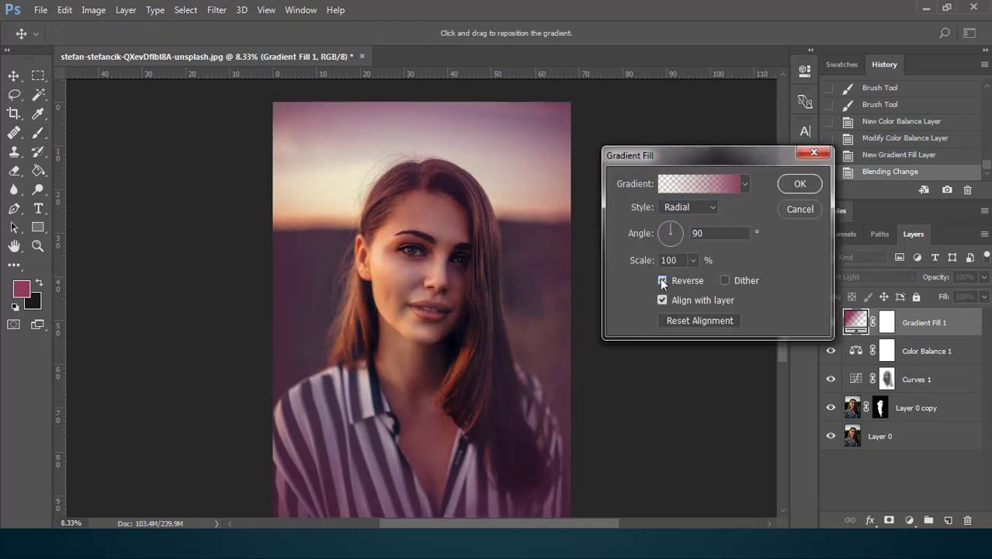
# Change the starting color stop of the Gradient Fill 1 gradient to black (000000) and apply the fill settings.
pyautogui.click(728, 187)
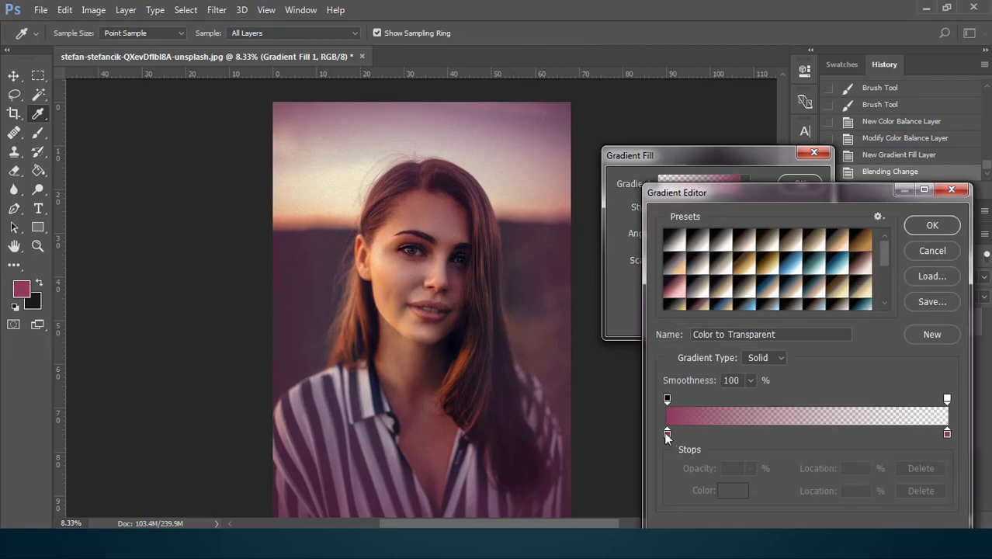
pyautogui.click(671, 430)
pyautogui.click(730, 489)
pyautogui.click(610, 388)
pyautogui.moveTo(610, 388); pyautogui.dragTo(576, 407)
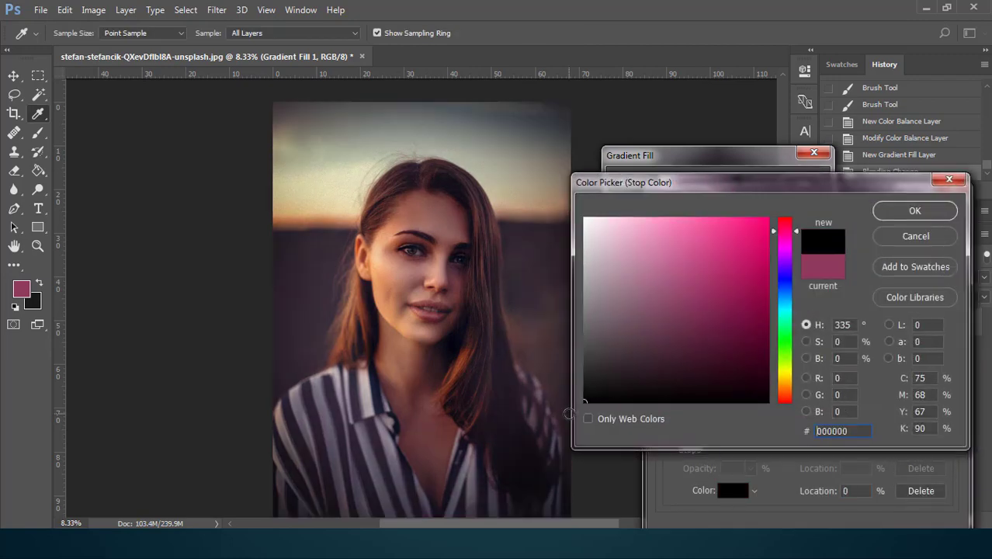
pyautogui.click(906, 213)
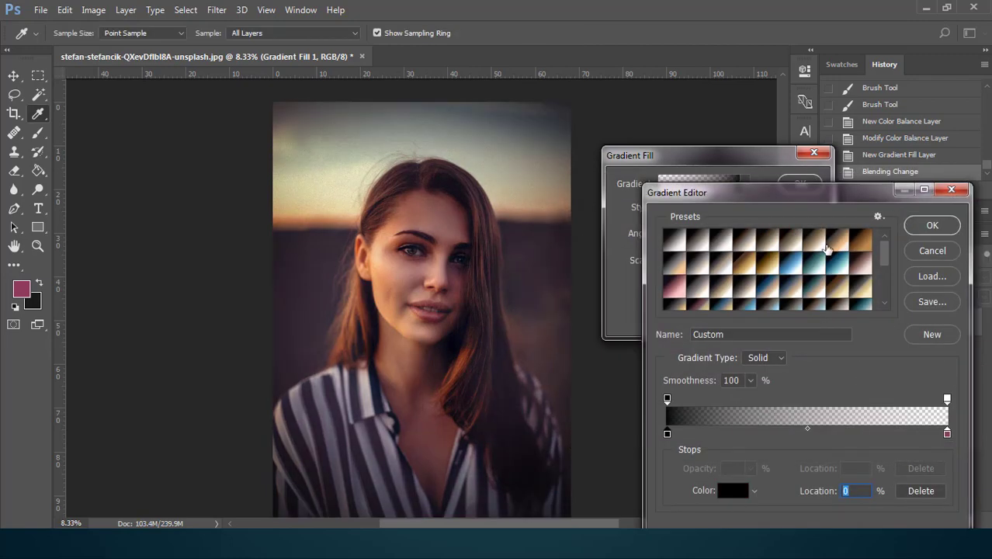
pyautogui.click(924, 226)
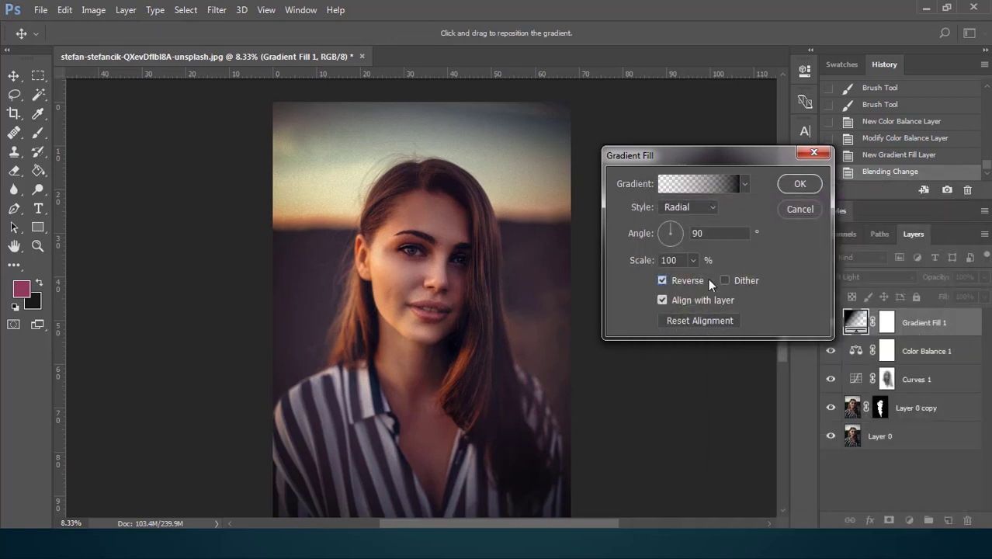
pyautogui.click(797, 184)
# Compare the portrait with the Gradient Fill 1 vignette hidden and shown.
pyautogui.click(830, 323)
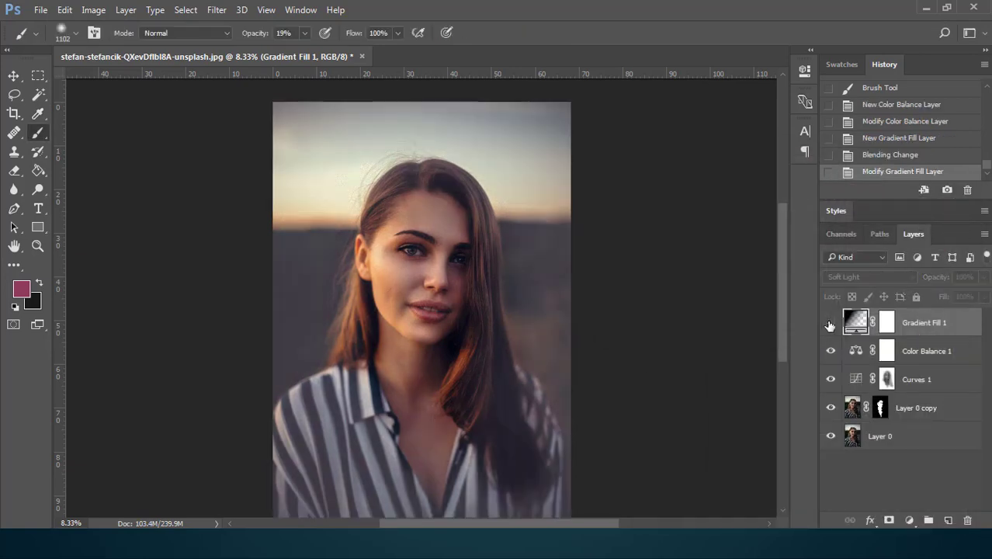
pyautogui.click(830, 323)
pyautogui.click(830, 324)
pyautogui.click(830, 323)
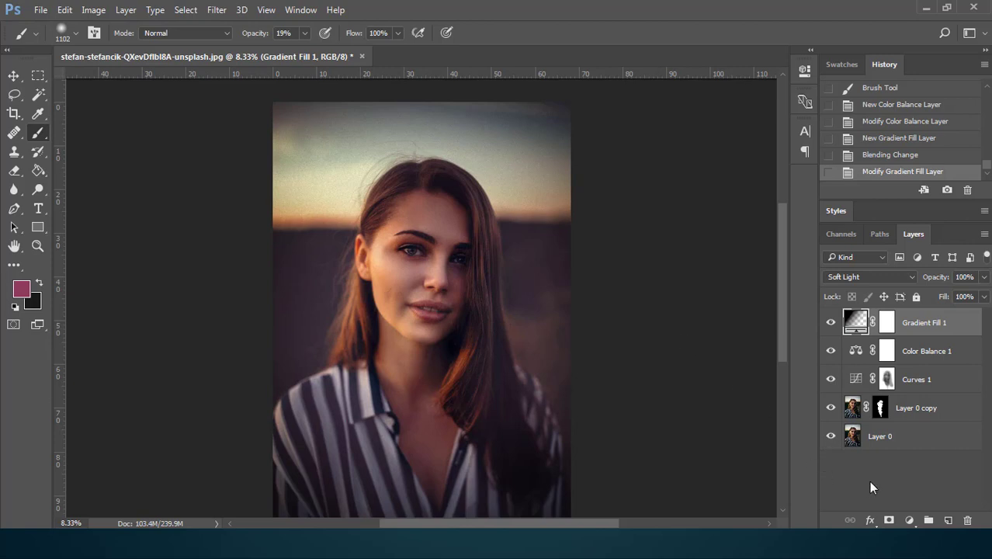
# Add a Gradient Fill layer directly above Color Balance 1 and set its starting color stop to dark crimson 80073a.
pyautogui.click(972, 352)
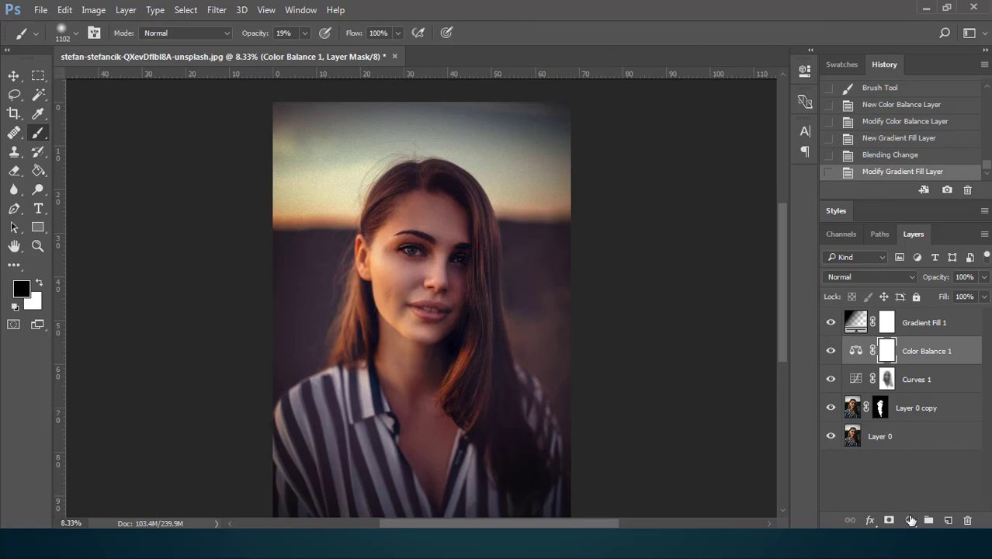
pyautogui.click(909, 520)
pyautogui.click(890, 215)
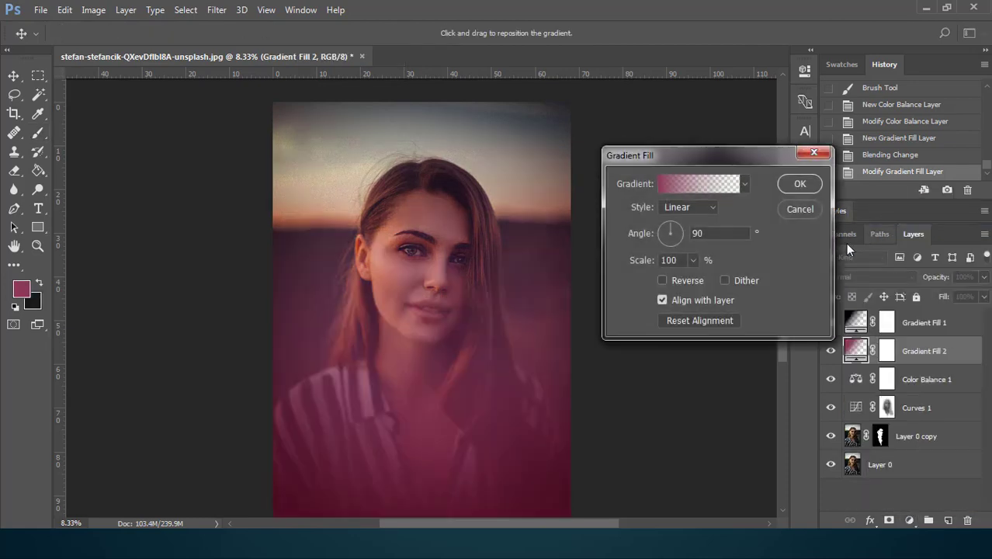
pyautogui.click(671, 183)
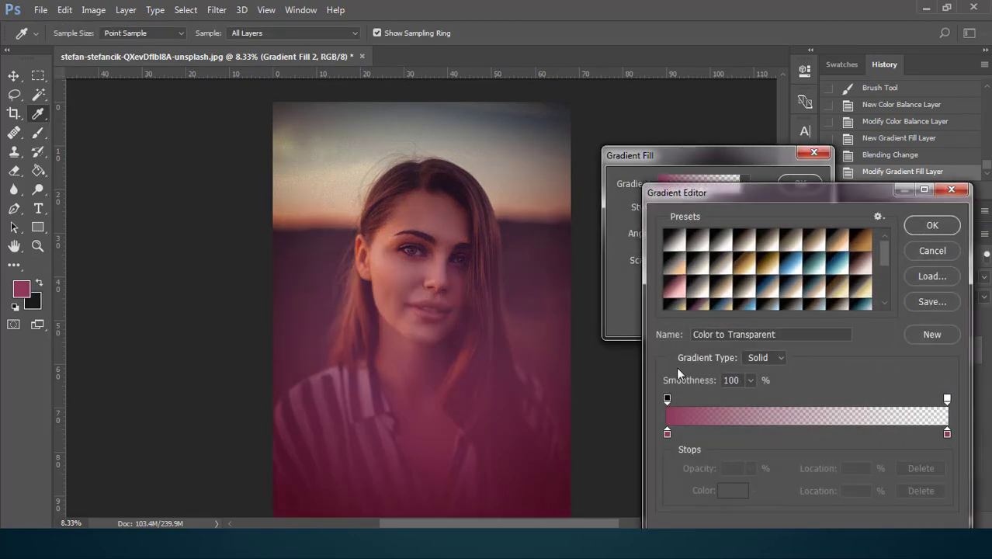
pyautogui.doubleClick(667, 433)
pyautogui.moveTo(748, 296)
pyautogui.mouseDown()
pyautogui.moveTo(769, 332)
pyautogui.moveTo(755, 343)
pyautogui.mouseUp()
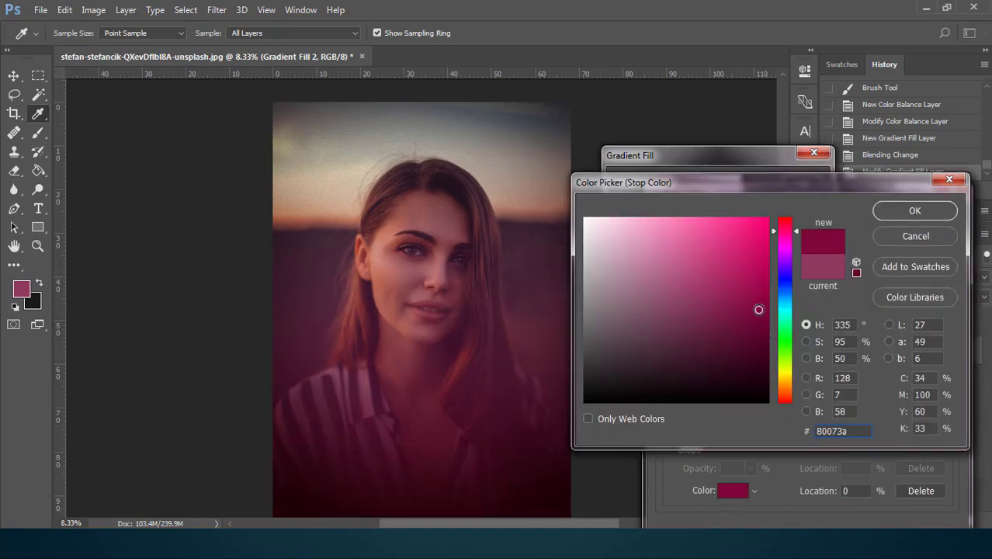
pyautogui.click(897, 209)
pyautogui.click(926, 226)
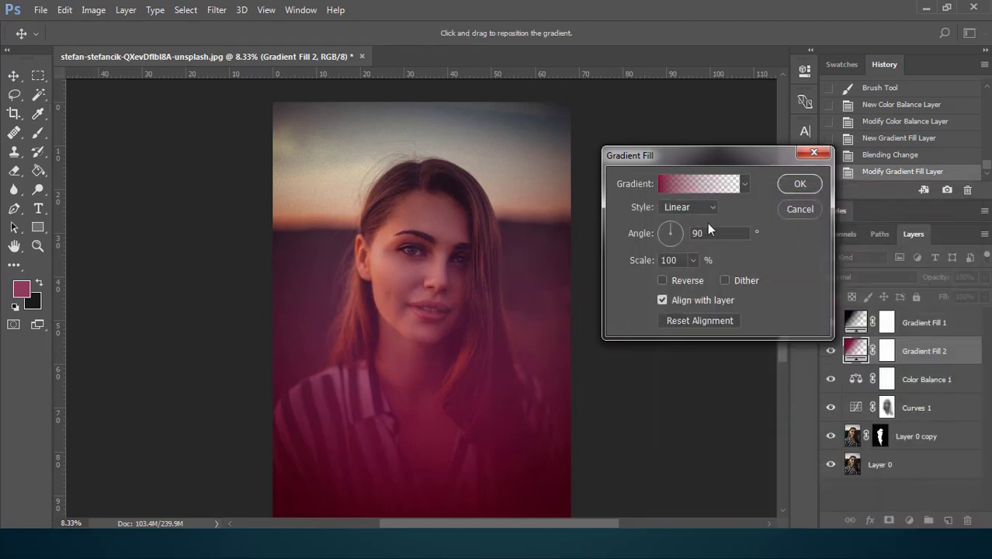
# Set the crimson gradient fill's scale to 89% and apply it.
pyautogui.click(695, 261)
pyautogui.moveTo(691, 278)
pyautogui.mouseDown()
pyautogui.moveTo(715, 278)
pyautogui.moveTo(692, 278)
pyautogui.mouseUp()
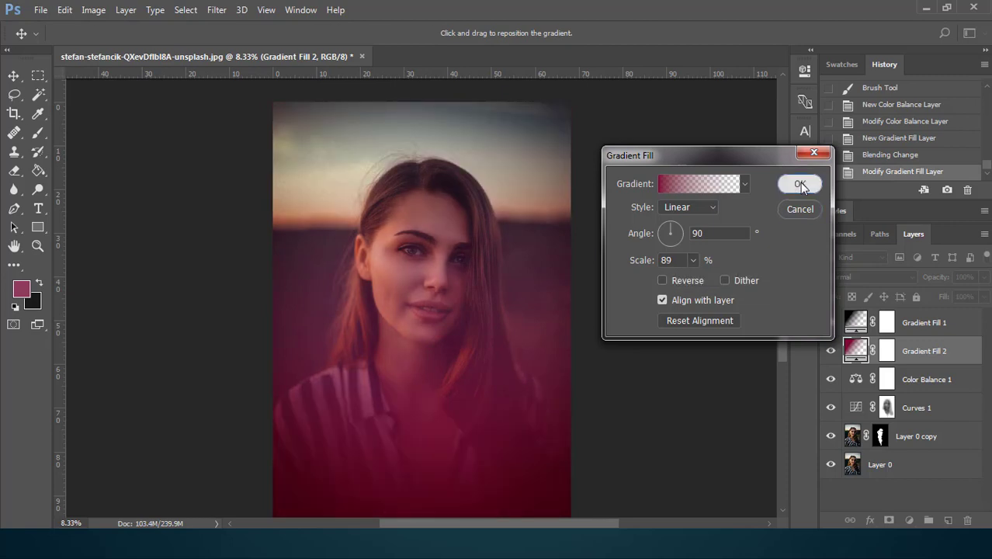
pyautogui.click(800, 183)
# Try Soft Light on the Gradient Fill 2 layer and settle on the Screen blend mode.
pyautogui.click(891, 278)
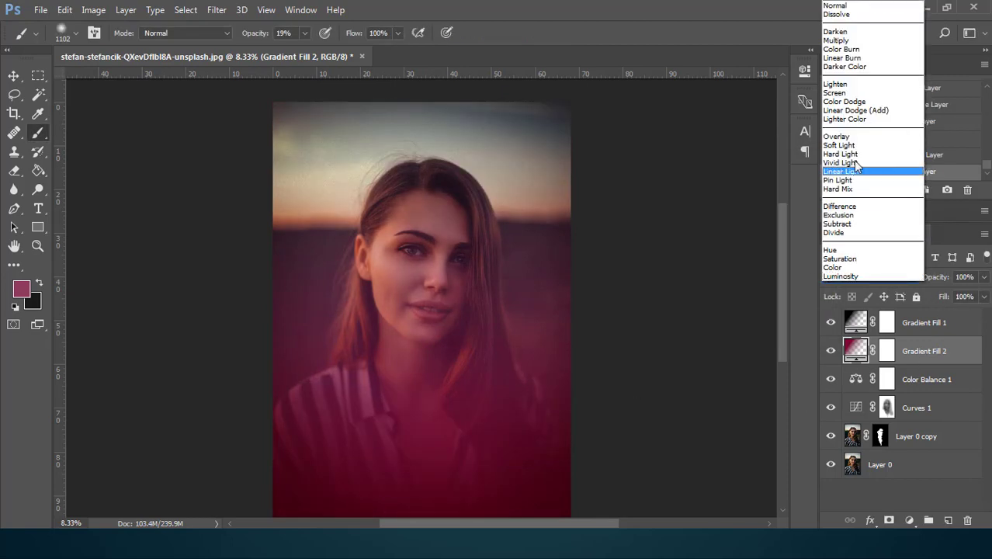
pyautogui.click(851, 149)
pyautogui.click(890, 276)
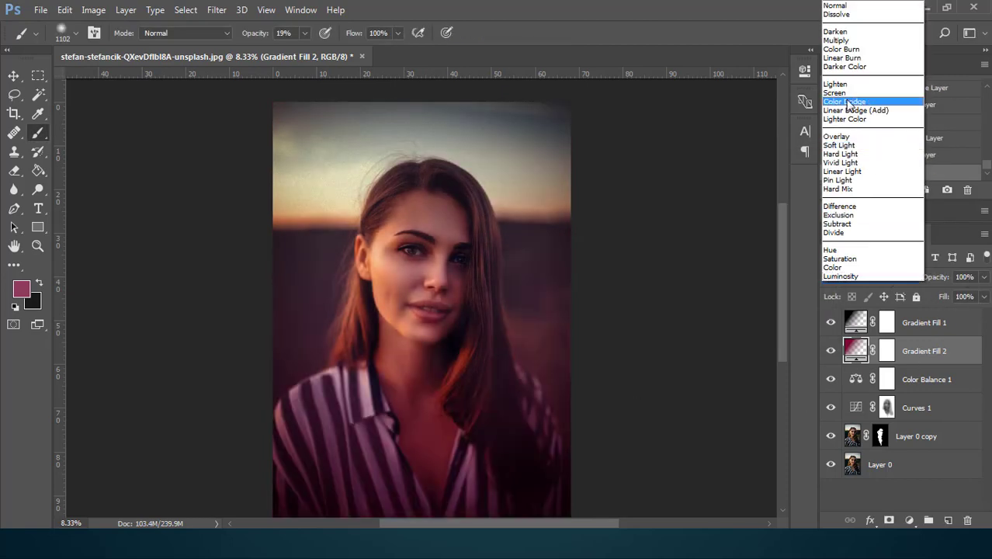
pyautogui.click(847, 98)
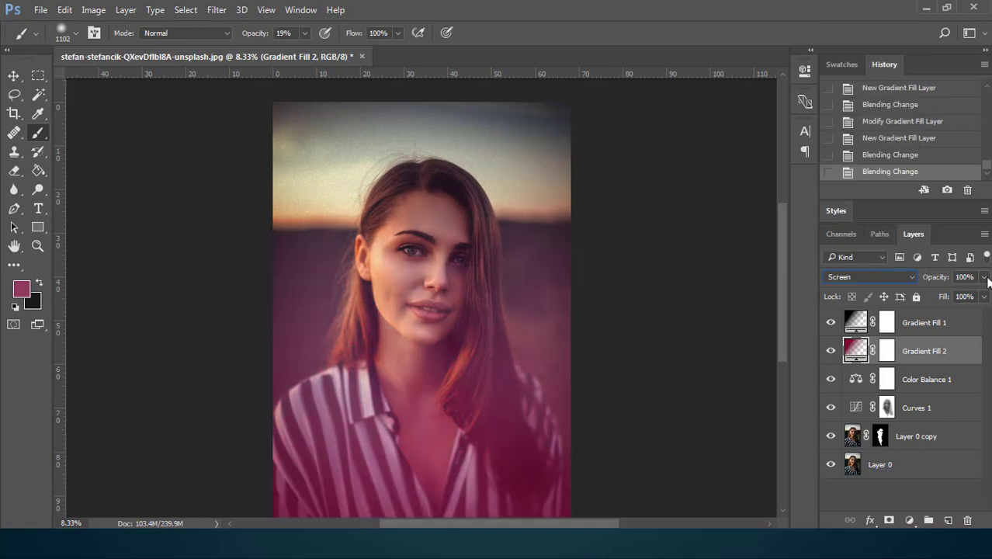
# Lower the Gradient Fill 2 layer's opacity to 13% and compare the portrait with it hidden and shown.
pyautogui.moveTo(984, 278); pyautogui.dragTo(927, 293)
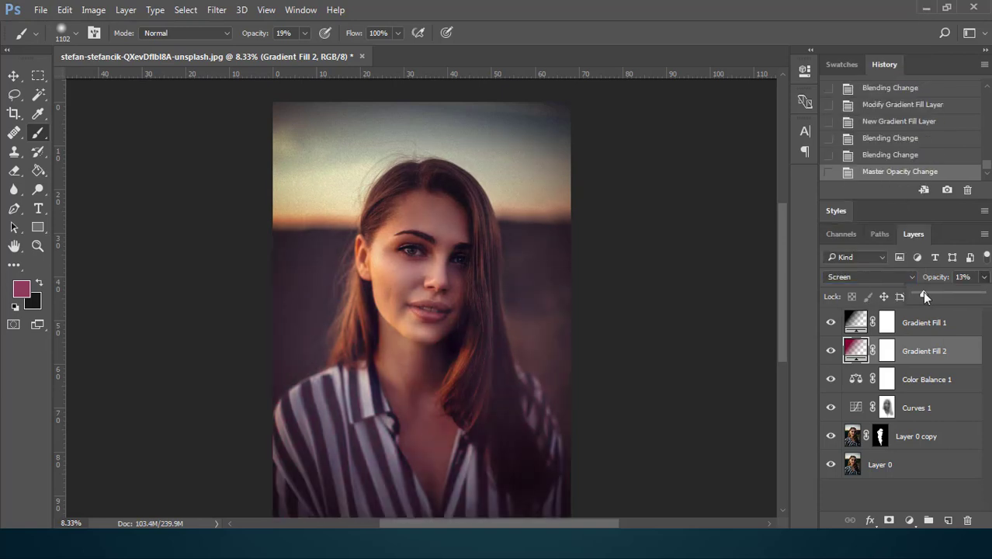
pyautogui.click(832, 351)
pyautogui.click(831, 351)
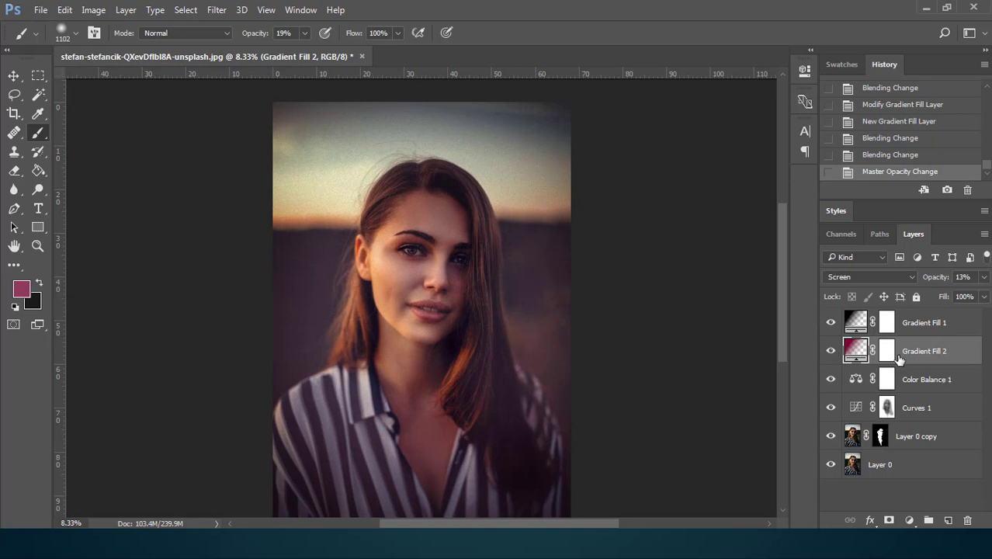
# Adjust the crimson gradient's placement in Gradient Fill 2 and compare the portrait with that layer hidden and shown.
pyautogui.doubleClick(855, 351)
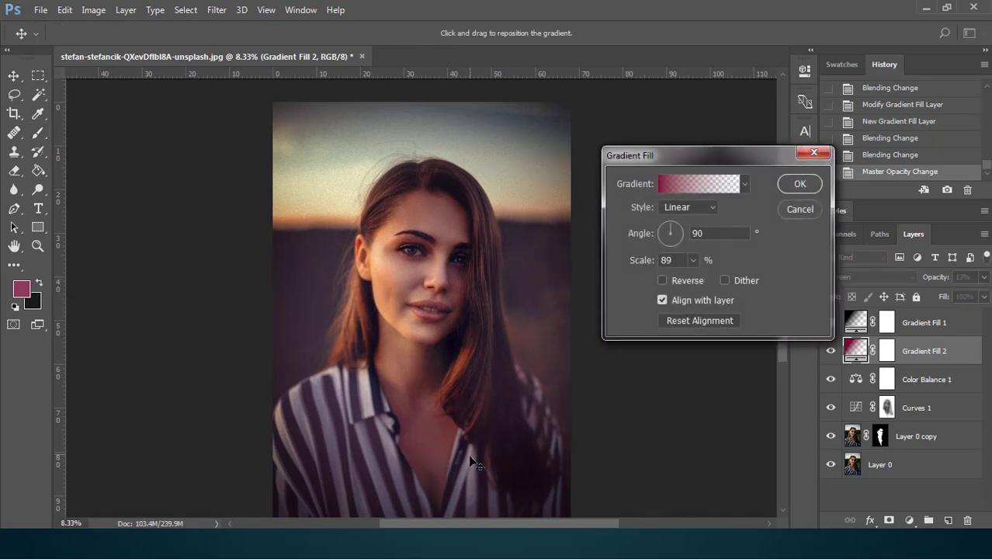
pyautogui.click(800, 184)
pyautogui.click(830, 352)
pyautogui.click(830, 353)
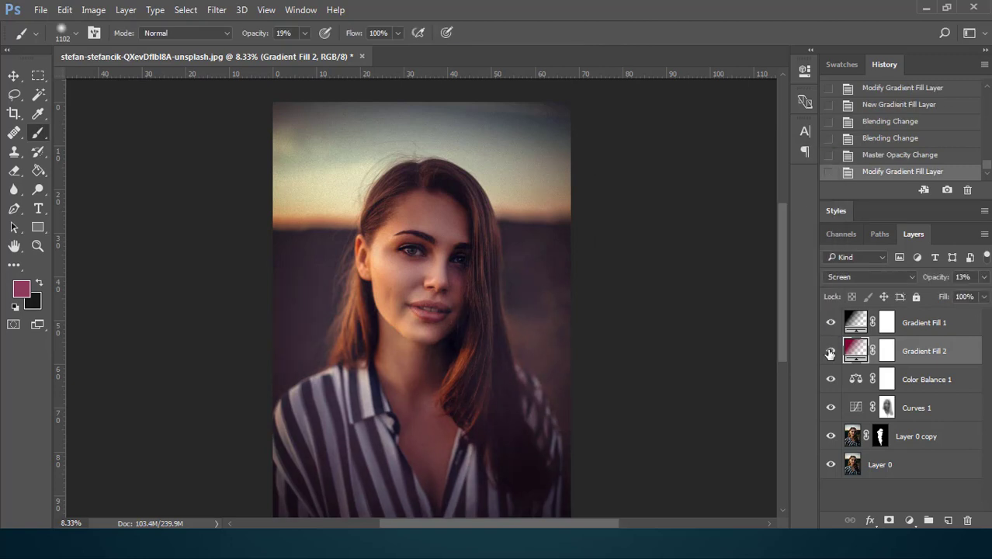
pyautogui.click(830, 352)
pyautogui.click(830, 353)
# Duplicate the Gradient Fill 1 vignette layer as Gradient Fill 1 copy and set the copy's opacity to 28%.
pyautogui.click(958, 321)
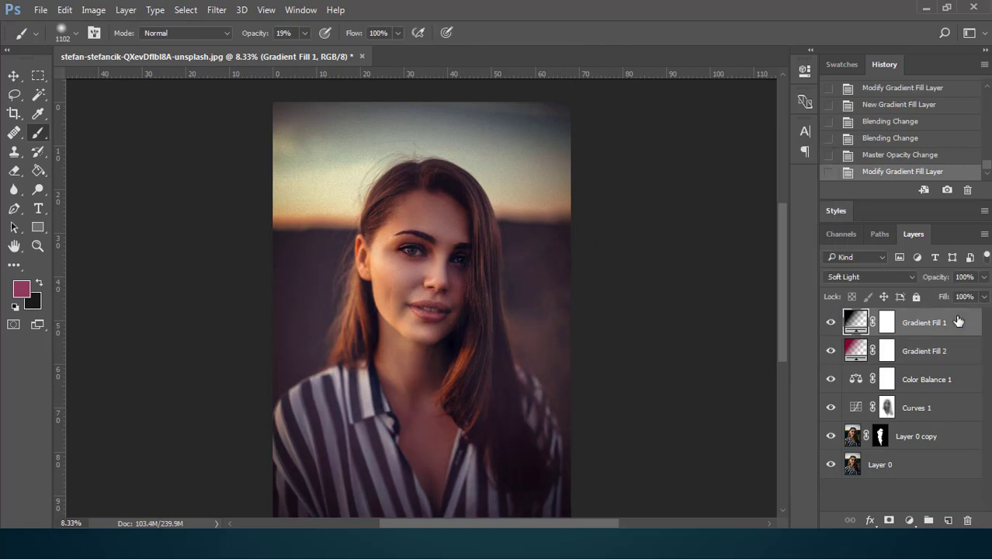
pyautogui.rightClick(969, 327)
pyautogui.click(710, 150)
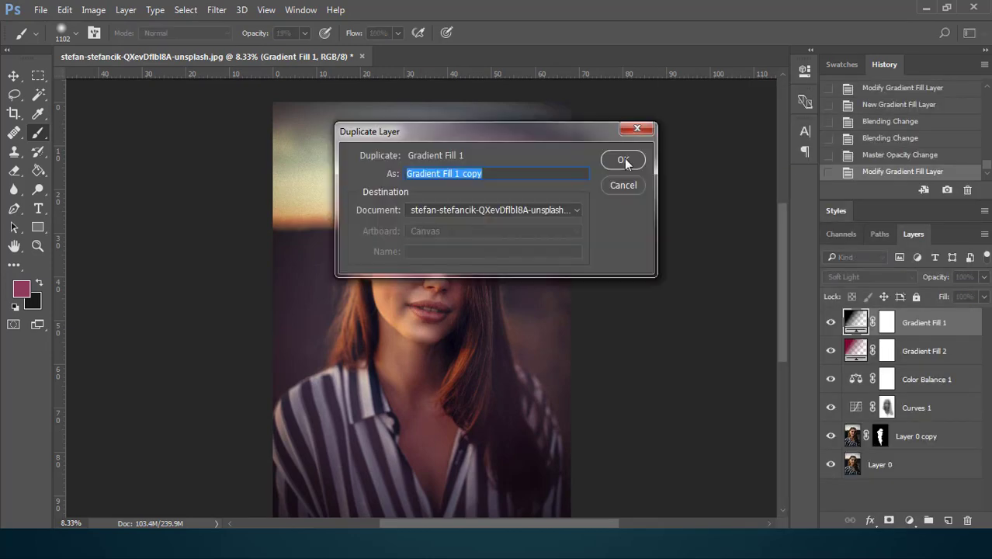
pyautogui.click(626, 158)
pyautogui.moveTo(983, 281); pyautogui.dragTo(925, 295)
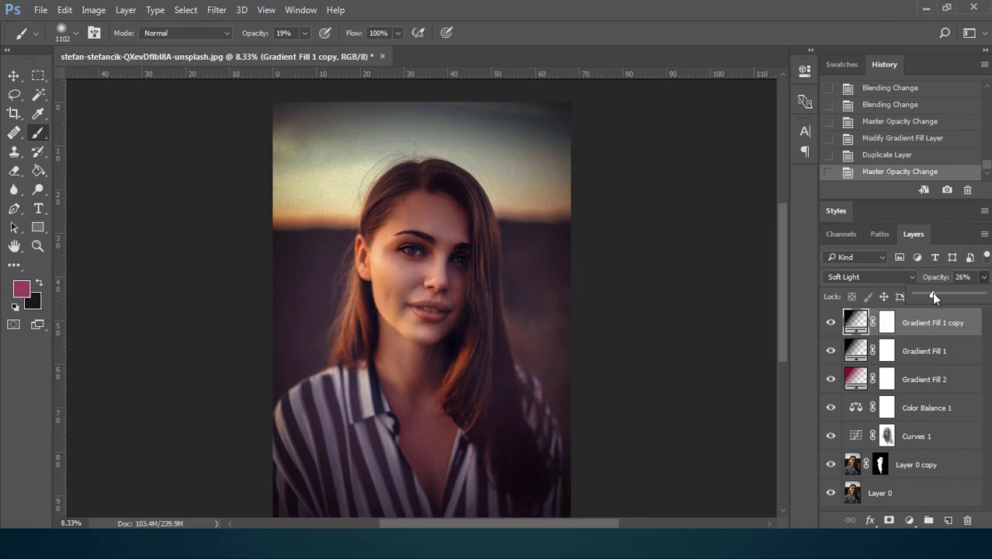
# Compare the portrait with Gradient Fill 1 copy and Gradient Fill 1 each hidden and shown.
pyautogui.click(831, 322)
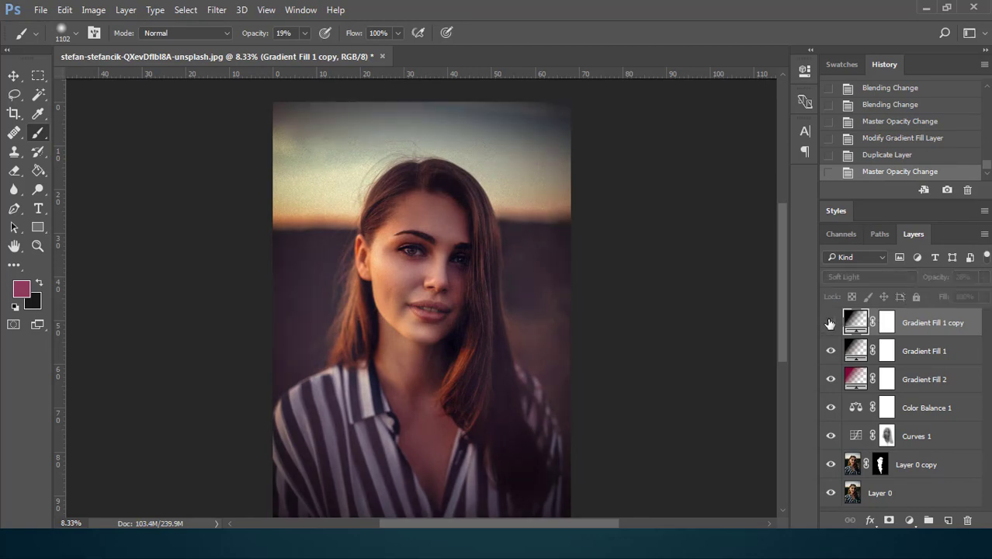
pyautogui.click(831, 322)
pyautogui.click(831, 352)
pyautogui.click(832, 351)
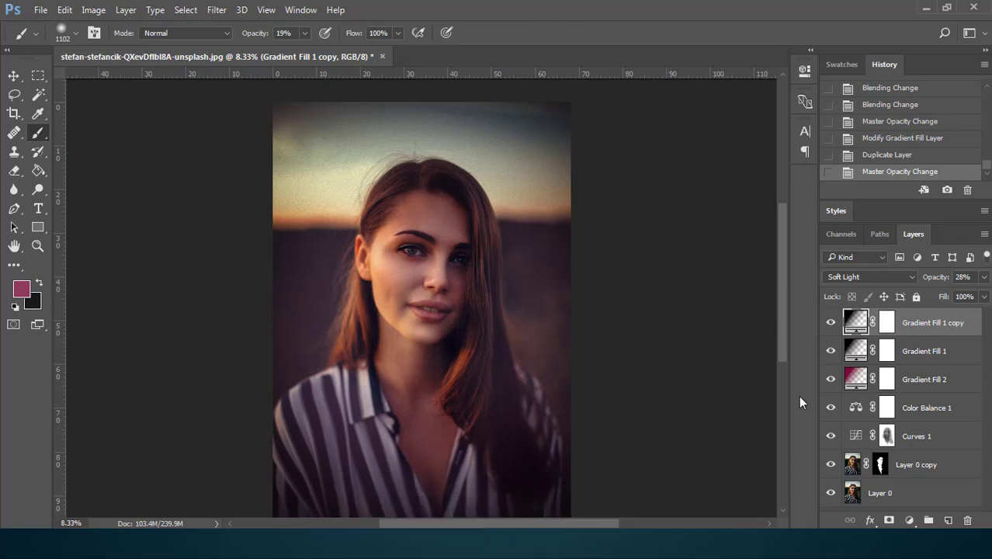
# Group all layers from Gradient Fill 1 copy down to Layer 0 copy into Group 1 with Pass Through mode.
pyautogui.keyDown('shift'); pyautogui.click(953, 469); pyautogui.keyUp('shift')
pyautogui.rightClick(952, 469)
pyautogui.click(715, 116)
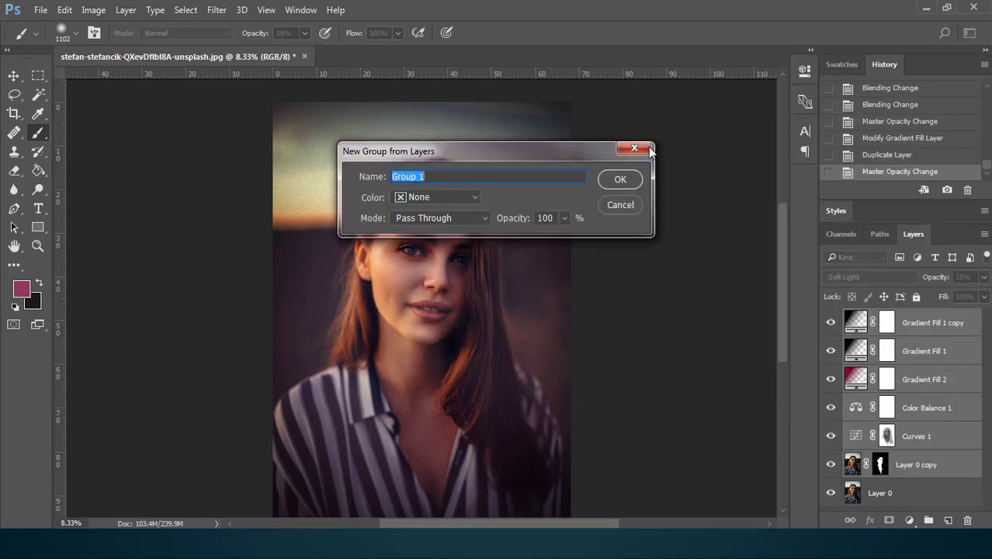
pyautogui.click(626, 180)
# Compare the original portrait with the graded version by hiding and showing Group 1.
pyautogui.click(831, 317)
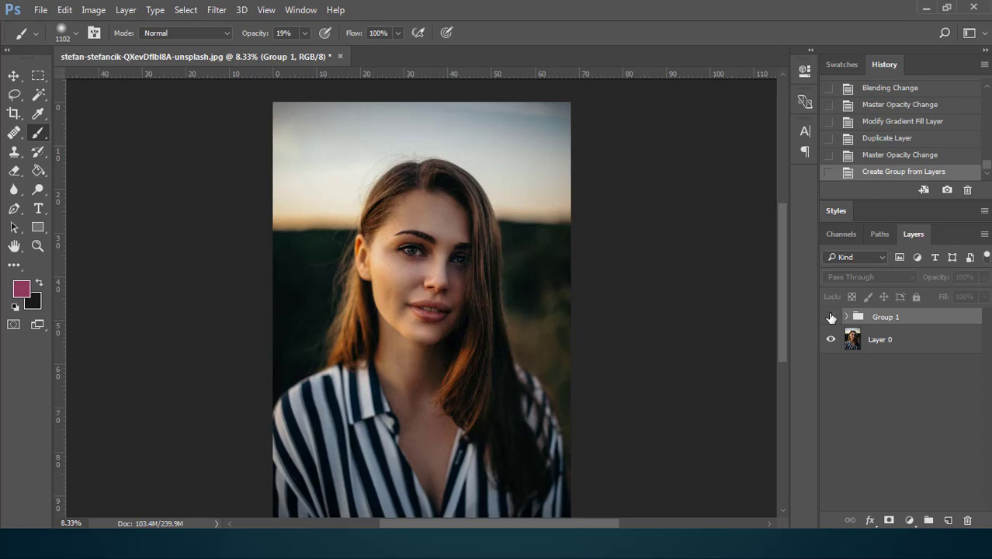
pyautogui.click(831, 317)
pyautogui.click(831, 317)
pyautogui.click(831, 317)
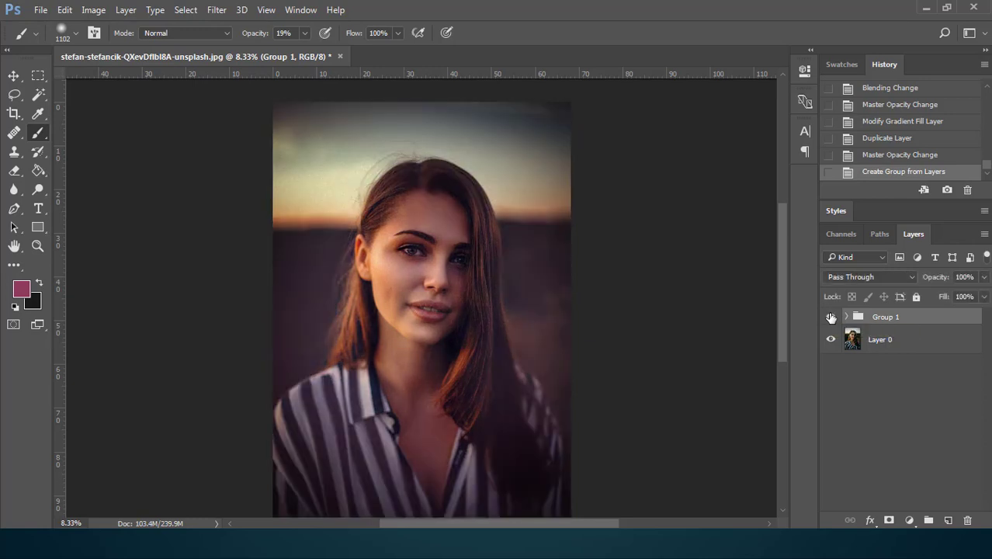